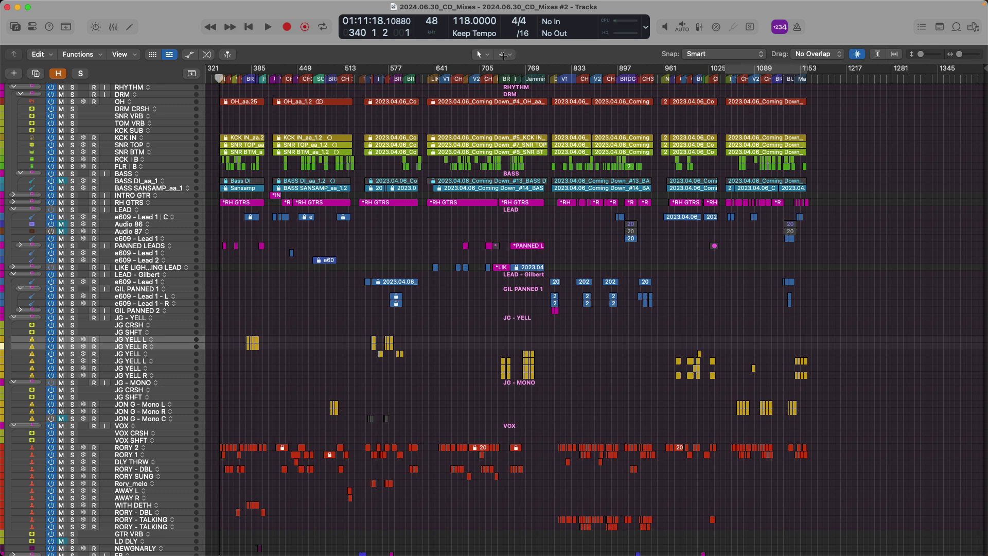
# Step: Use the tool menu to pick the Zoom tool, then return to the Pointer tool
pyautogui.click(503, 54)
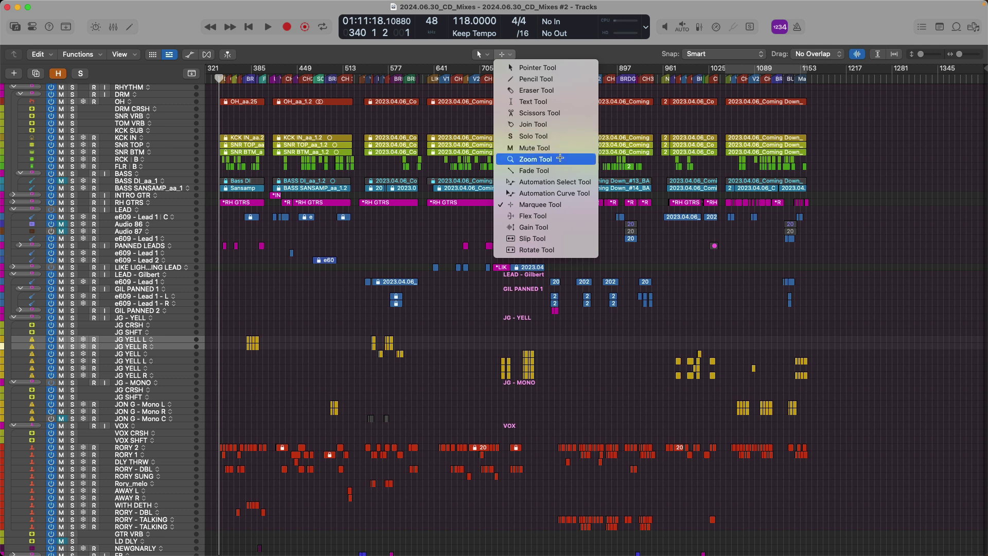
pyautogui.press('Escape')
pyautogui.press('t')
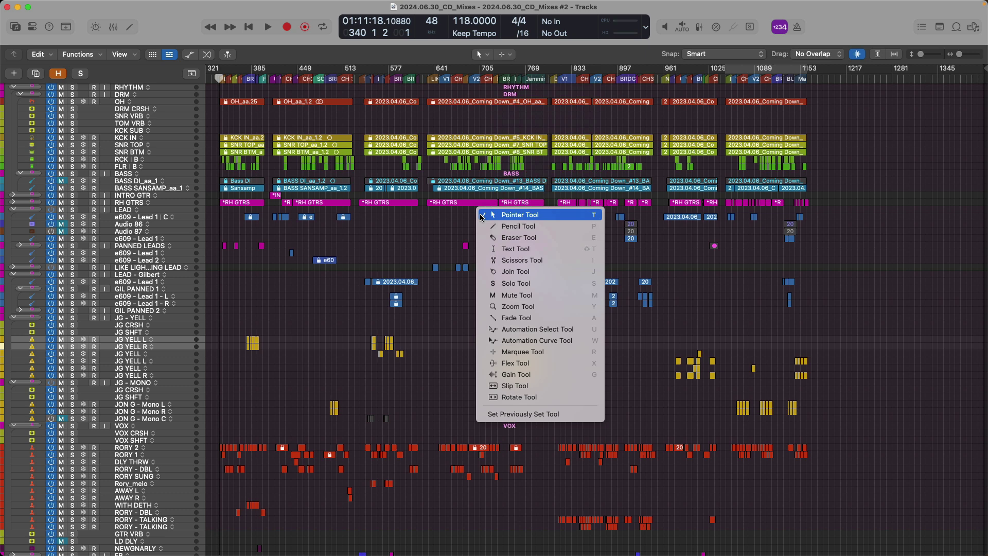
pyautogui.press('y')
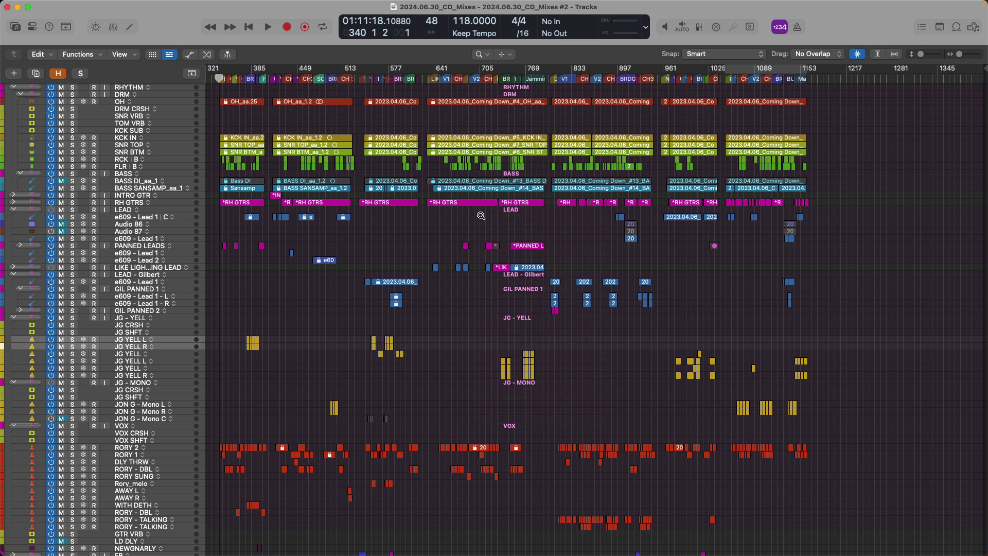
pyautogui.press('t')
pyautogui.press('t')
# Step: Zoom in on the drum and bass regions, then on KCK IN and SNR TOP, and back out
pyautogui.moveTo(424, 125); pyautogui.dragTo(549, 176)
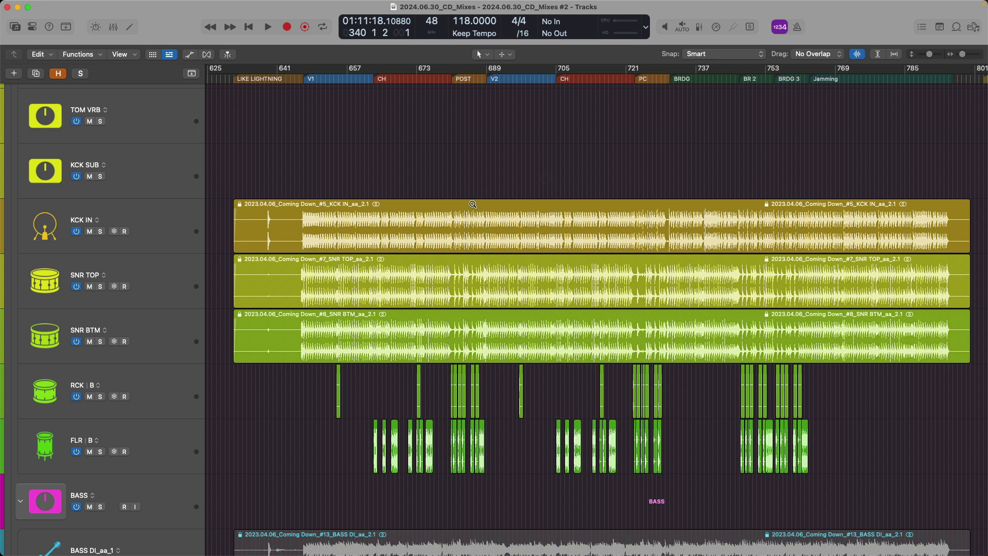
pyautogui.moveTo(472, 204); pyautogui.dragTo(561, 251)
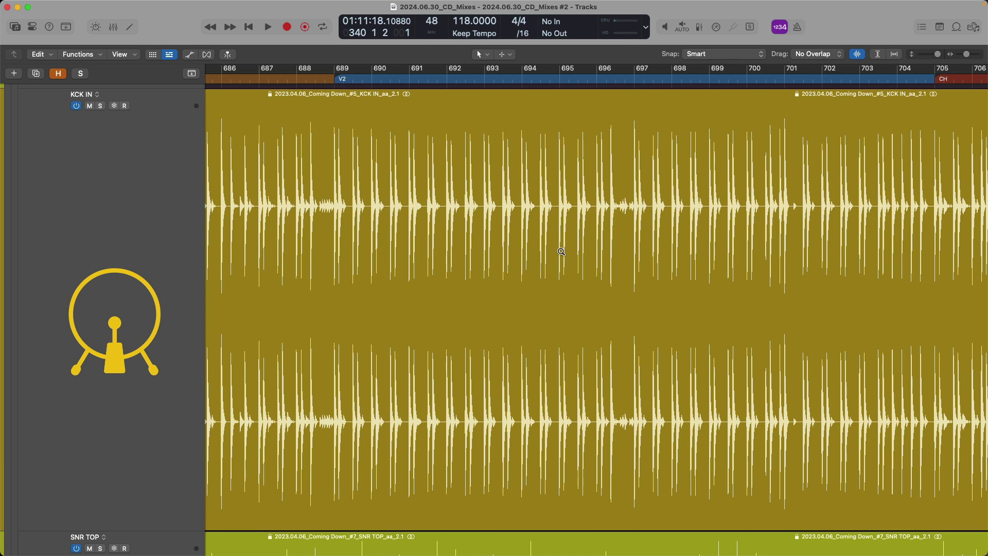
pyautogui.click(561, 251)
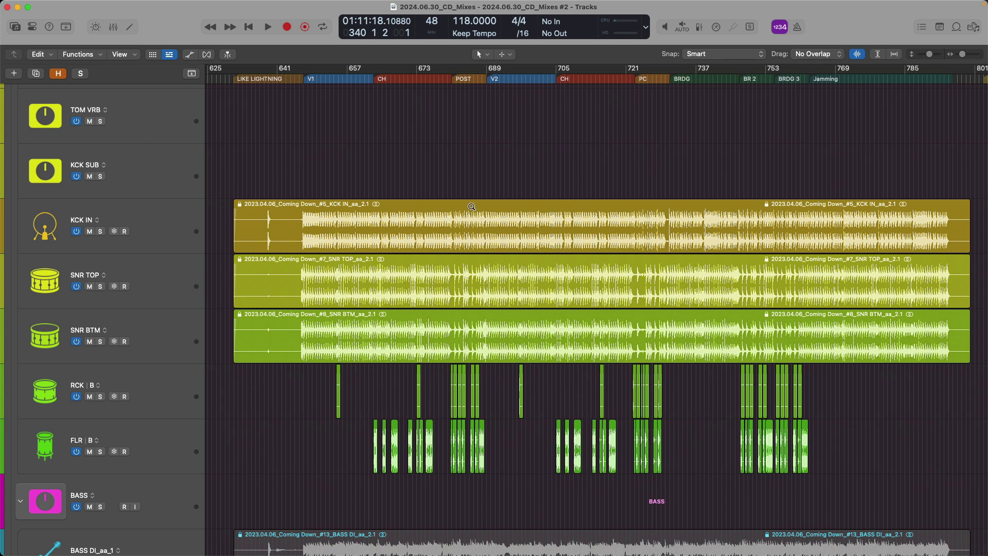
pyautogui.moveTo(472, 206); pyautogui.dragTo(605, 305)
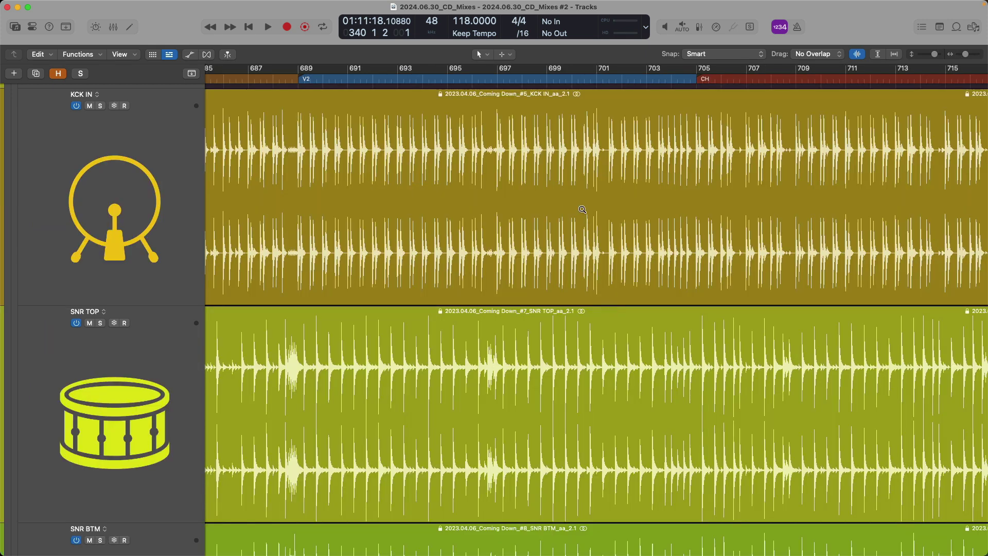
pyautogui.click(582, 209)
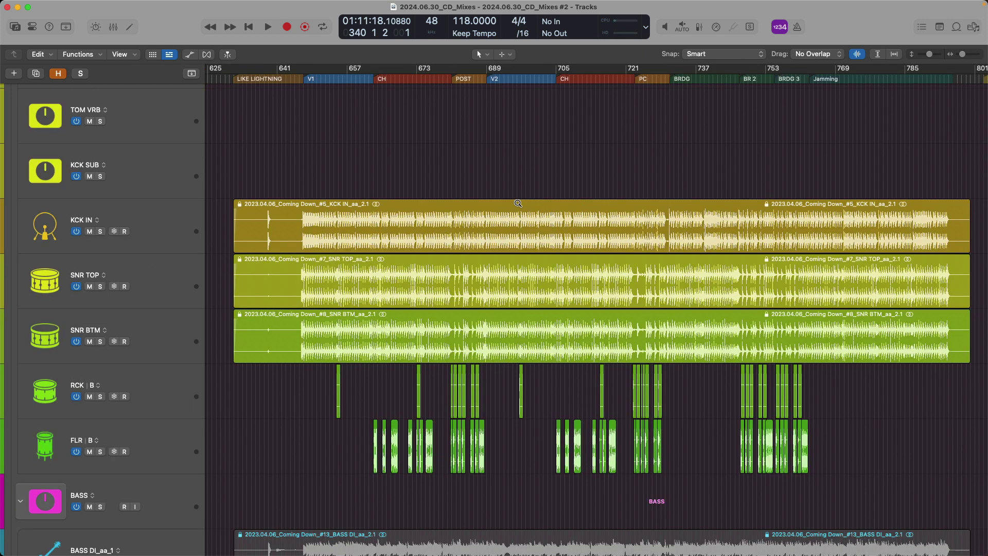
# Step: Zoom across KCK IN, SNR TOP and SNR BTM near bars 705–709, zoom out, and select KCK IN
pyautogui.moveTo(516, 202); pyautogui.dragTo(628, 356)
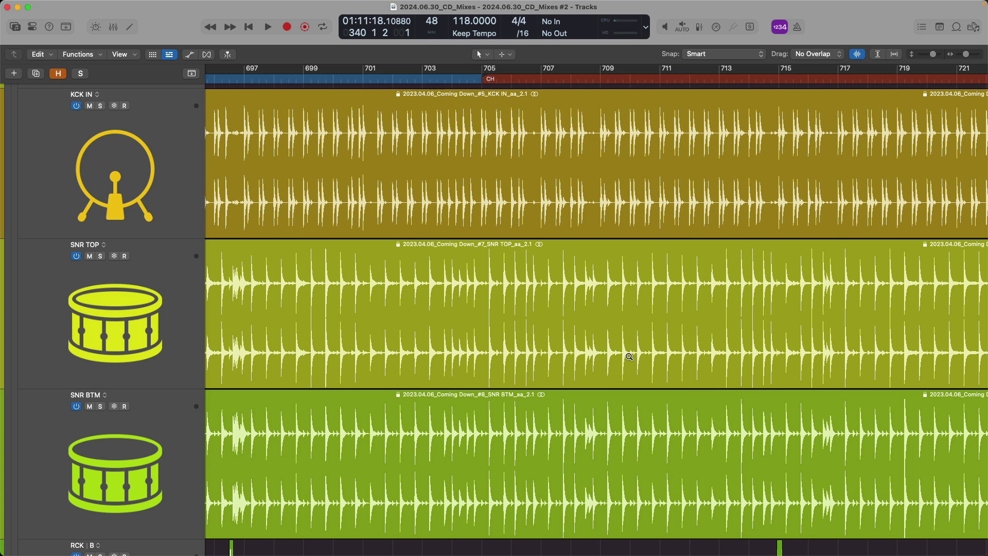
pyautogui.moveTo(489, 247); pyautogui.dragTo(618, 345)
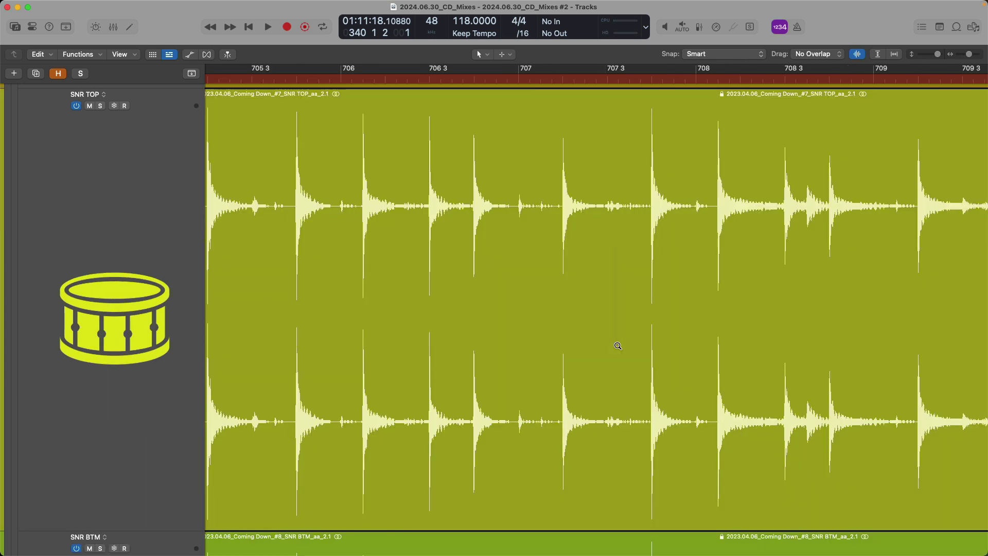
pyautogui.click(617, 345)
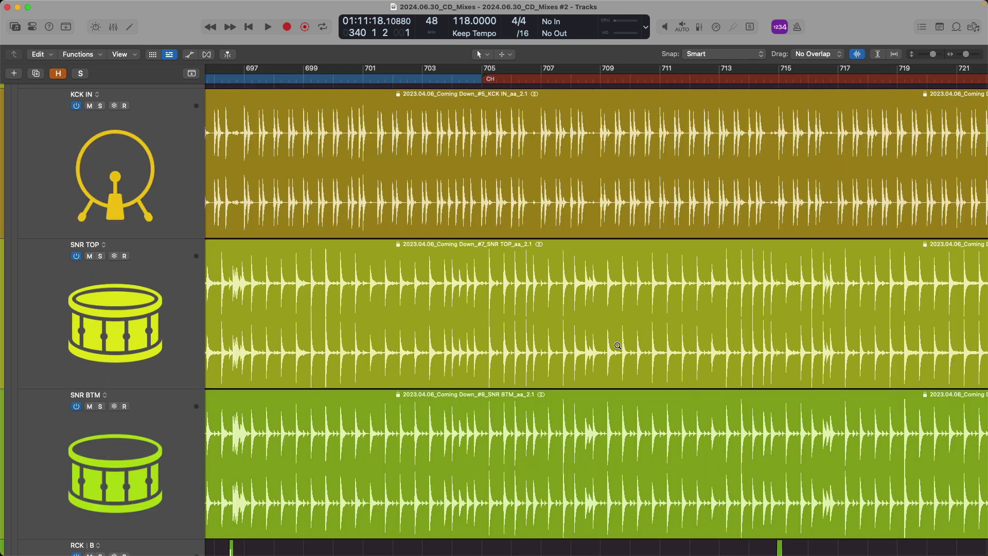
pyautogui.click(618, 345)
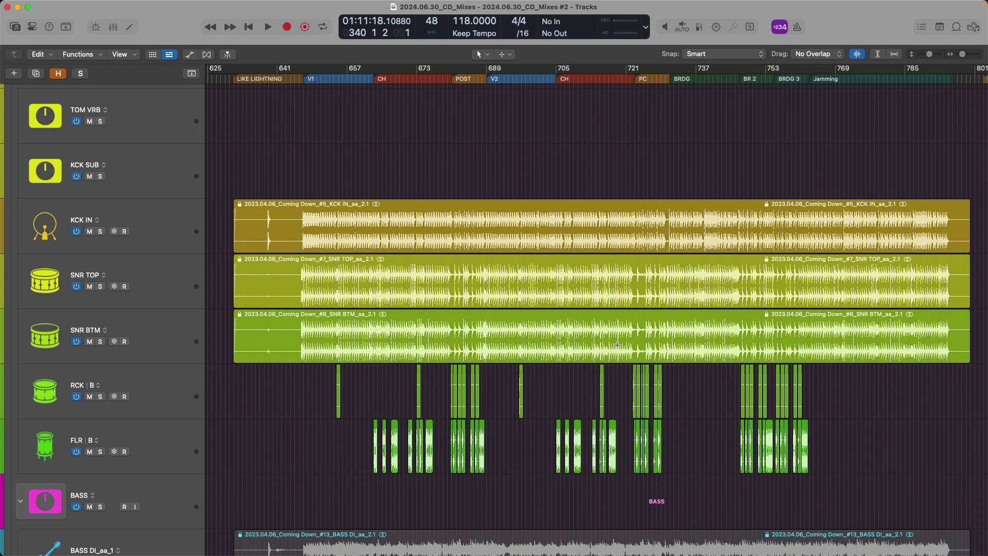
pyautogui.click(599, 211)
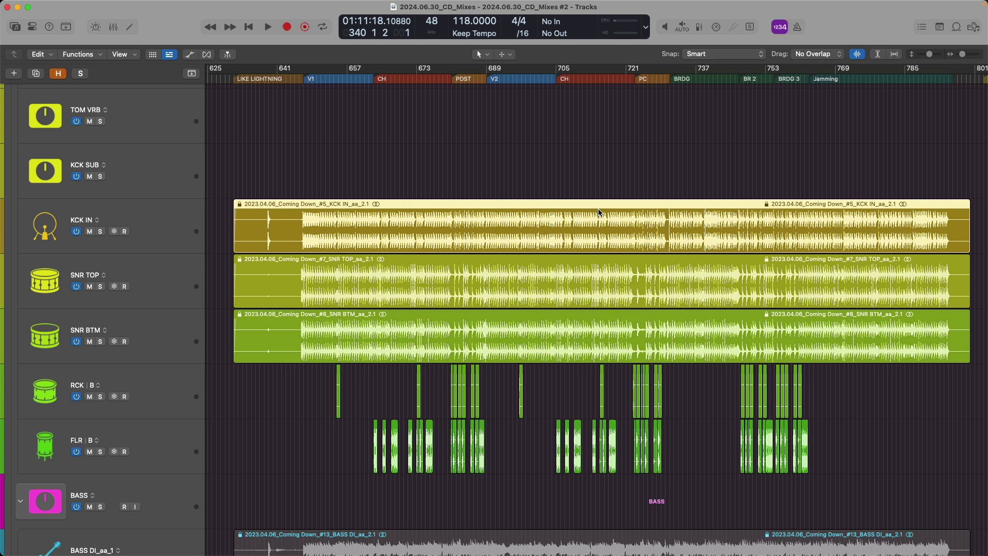
# Step: Open KCK IN in the Audio Track Editor, zoom on kick hits near bar 754, then show Smart Tempo
pyautogui.doubleClick(598, 211)
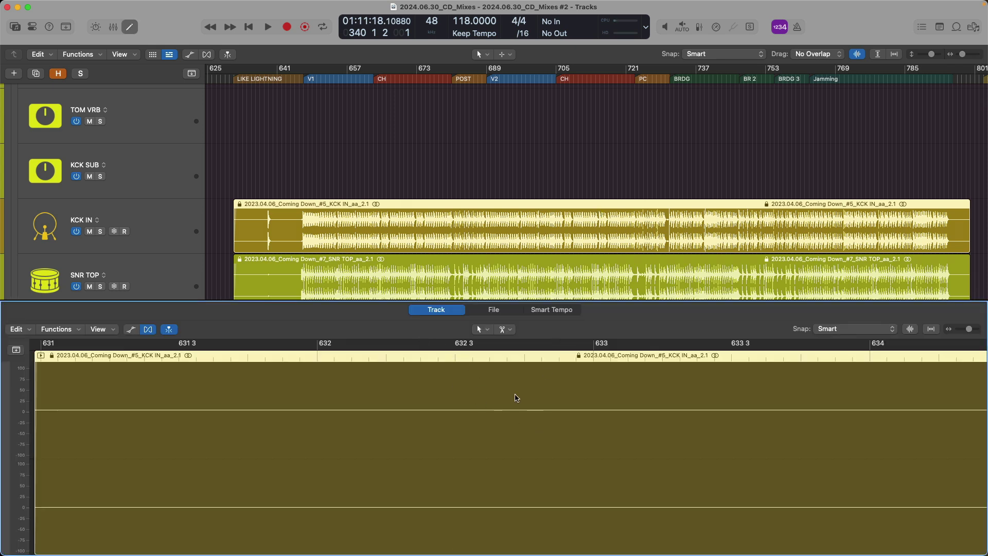
pyautogui.scroll(-10, 516, 399)
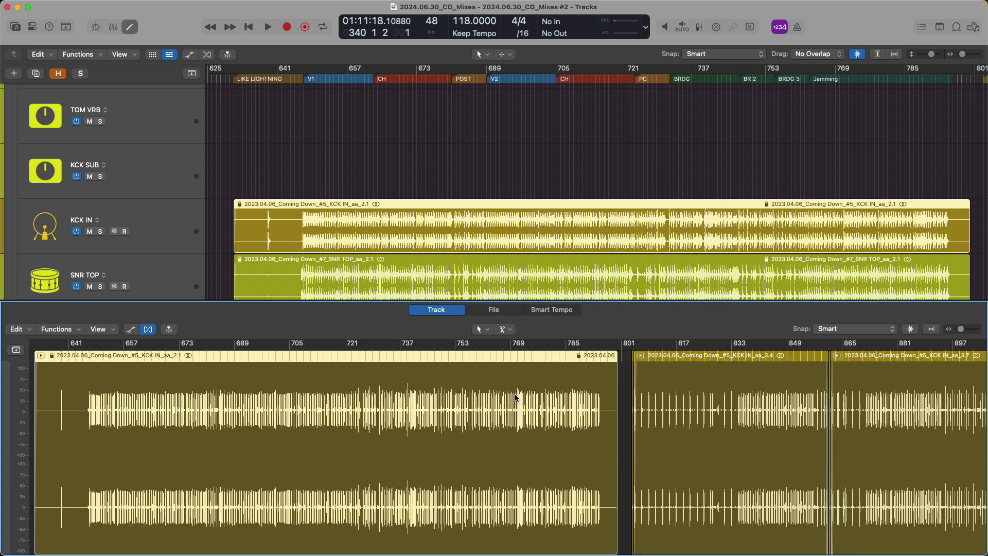
pyautogui.moveTo(422, 374); pyautogui.dragTo(507, 442)
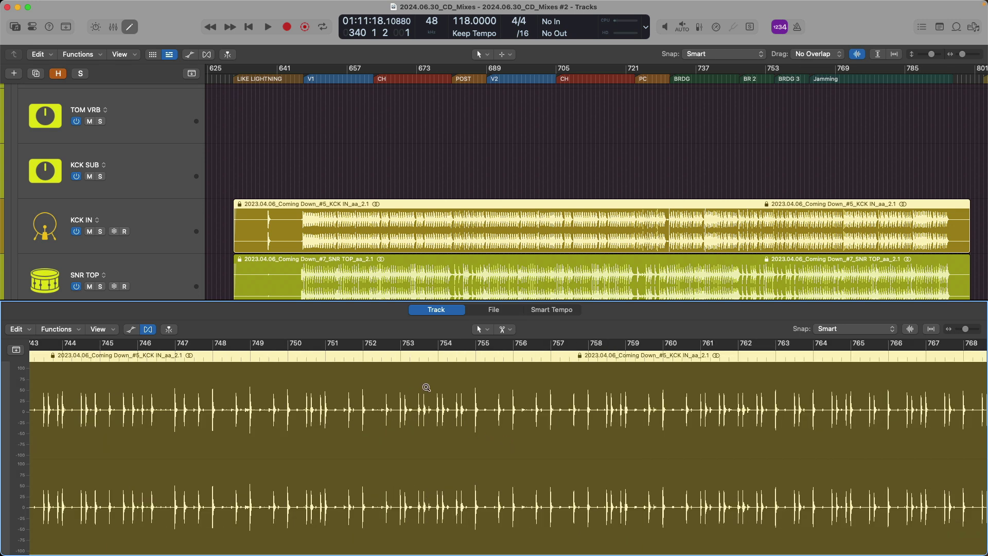
pyautogui.moveTo(424, 389); pyautogui.dragTo(484, 459)
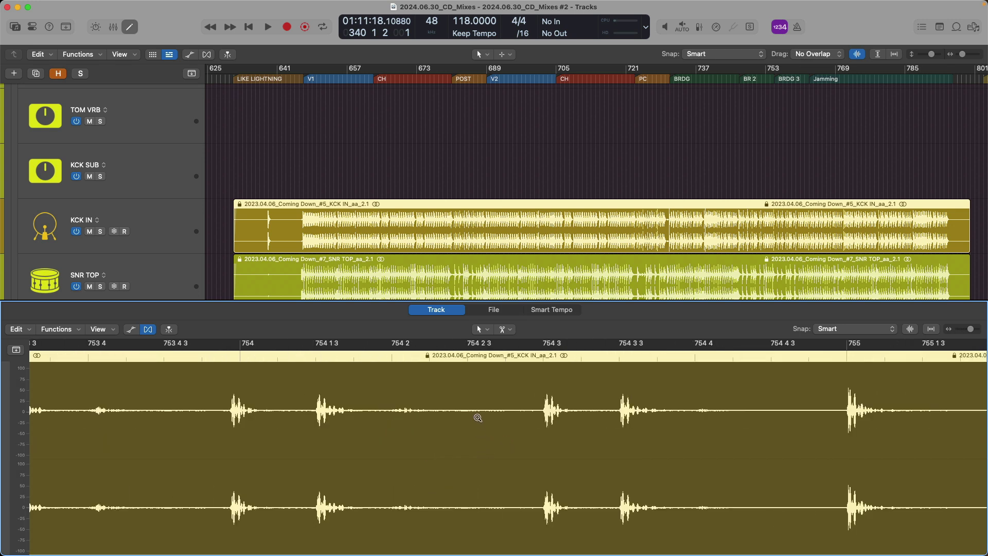
pyautogui.click(478, 419)
pyautogui.click(477, 418)
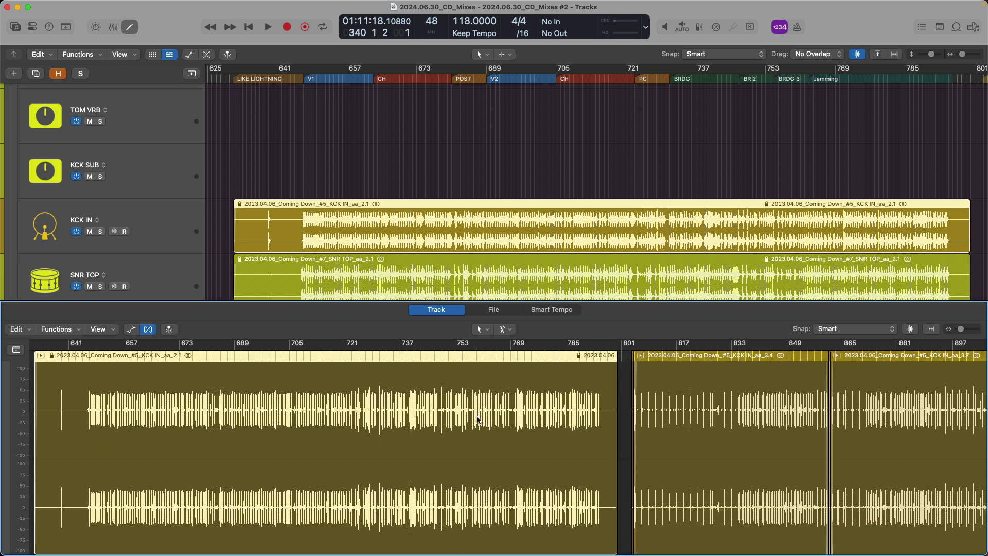
pyautogui.click(530, 310)
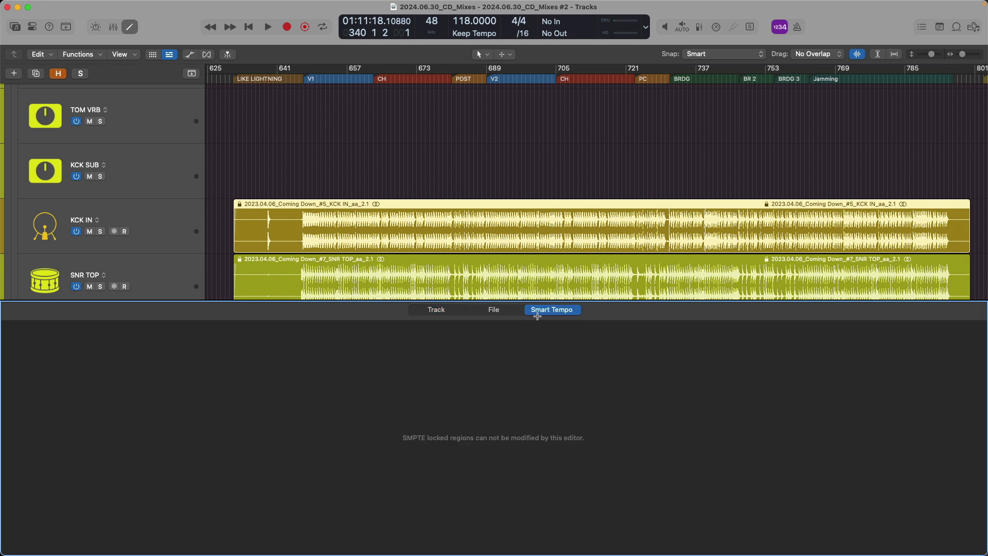
# Step: Inspect the kick's source file in the File view, zooming in and out, then close the editor
pyautogui.click(502, 309)
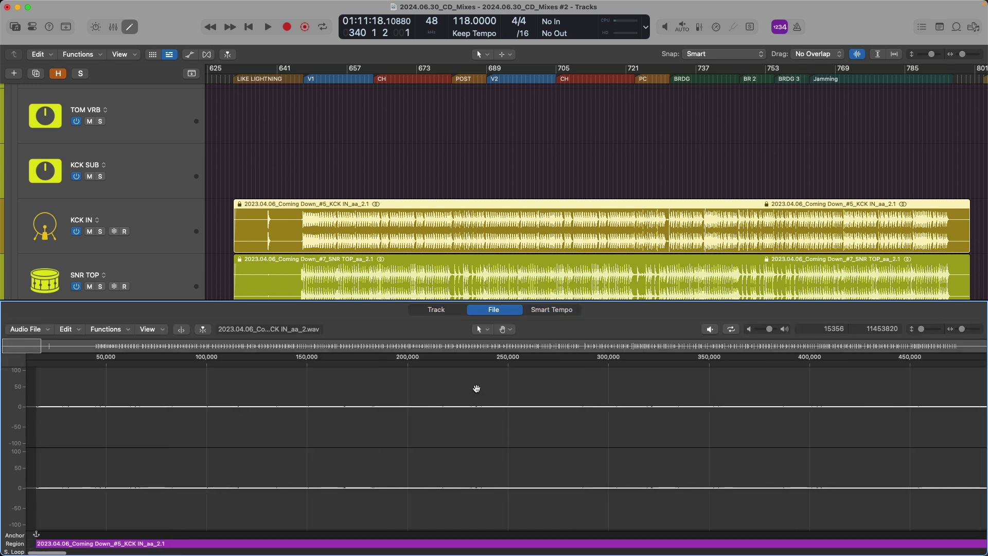
pyautogui.moveTo(476, 390)
pyautogui.mouseDown()
pyautogui.moveTo(535, 434)
pyautogui.moveTo(531, 425)
pyautogui.mouseUp()
pyautogui.click(528, 423)
pyautogui.click(528, 416)
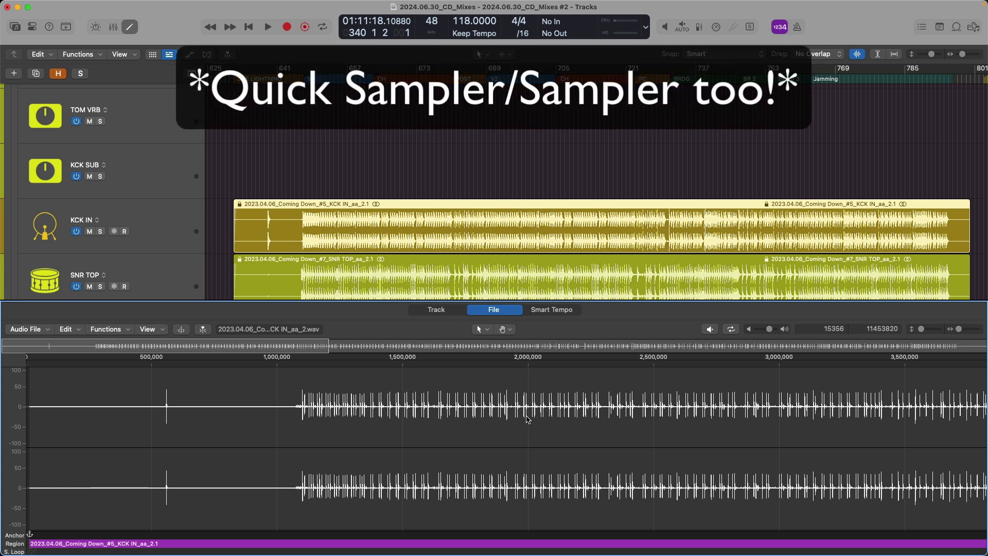
pyautogui.press('e')
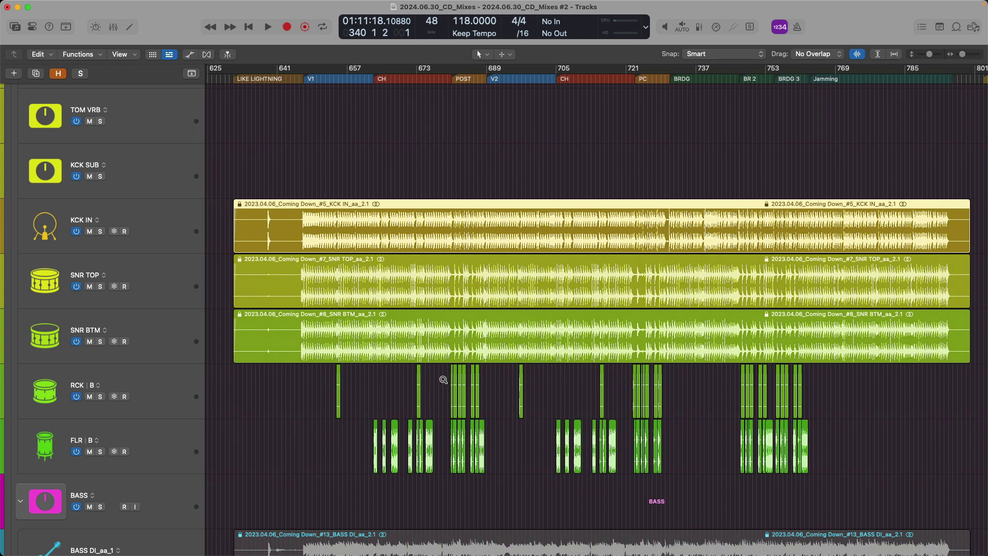
# Step: Zoom on the RCK and FLR hits, copy and undo the last FLR region, then zoom to fit
pyautogui.moveTo(441, 378); pyautogui.dragTo(498, 456)
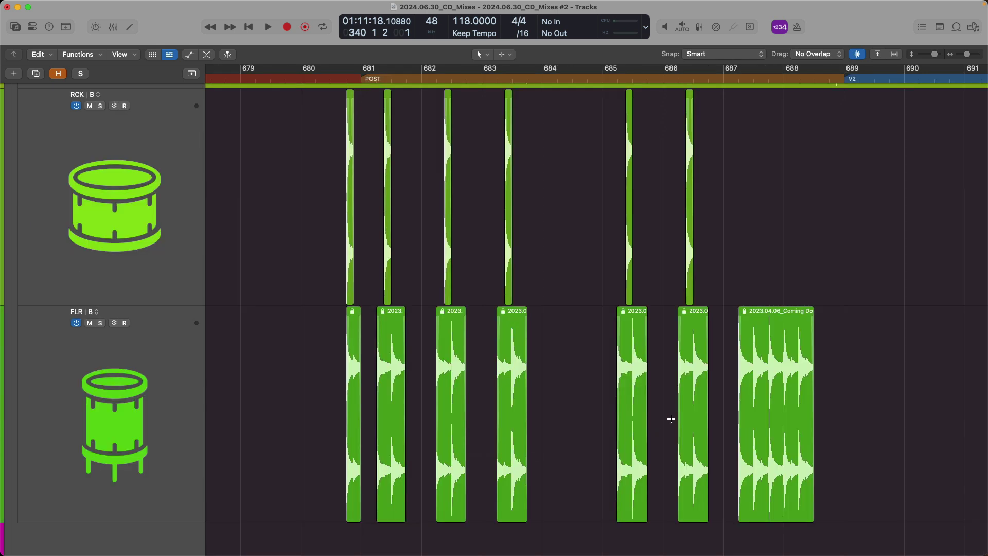
pyautogui.hscroll(5, 667, 415)
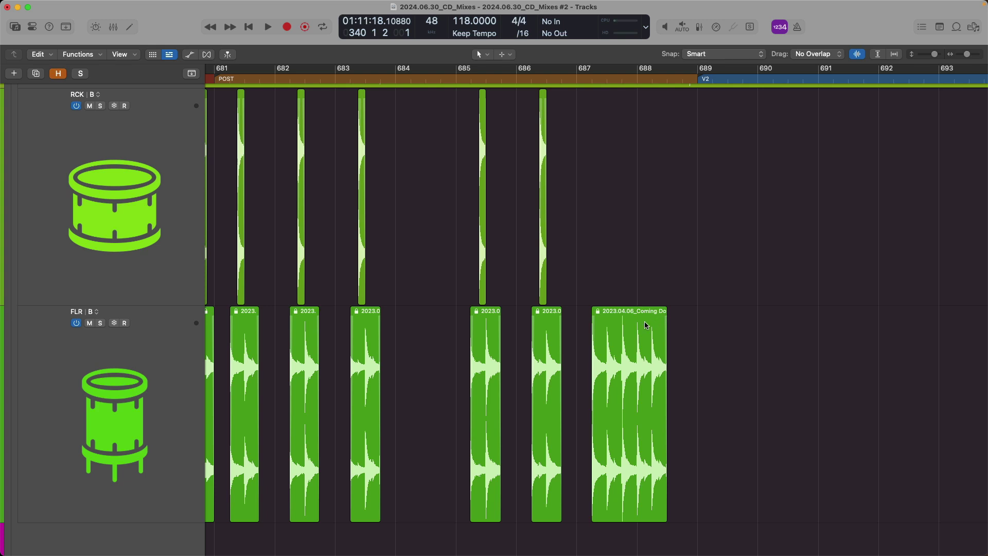
pyautogui.moveTo(647, 325); pyautogui.dragTo(768, 329)
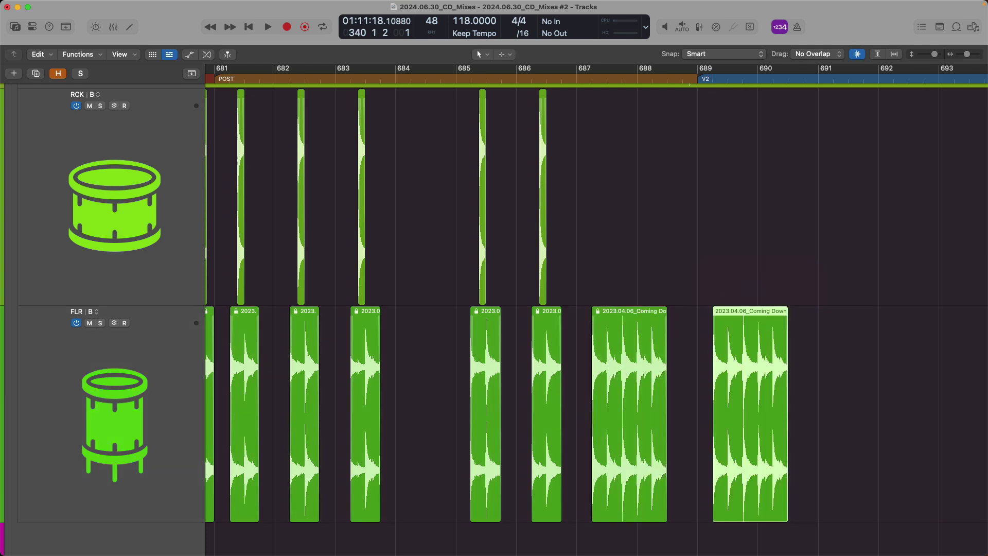
pyautogui.press('super+z')
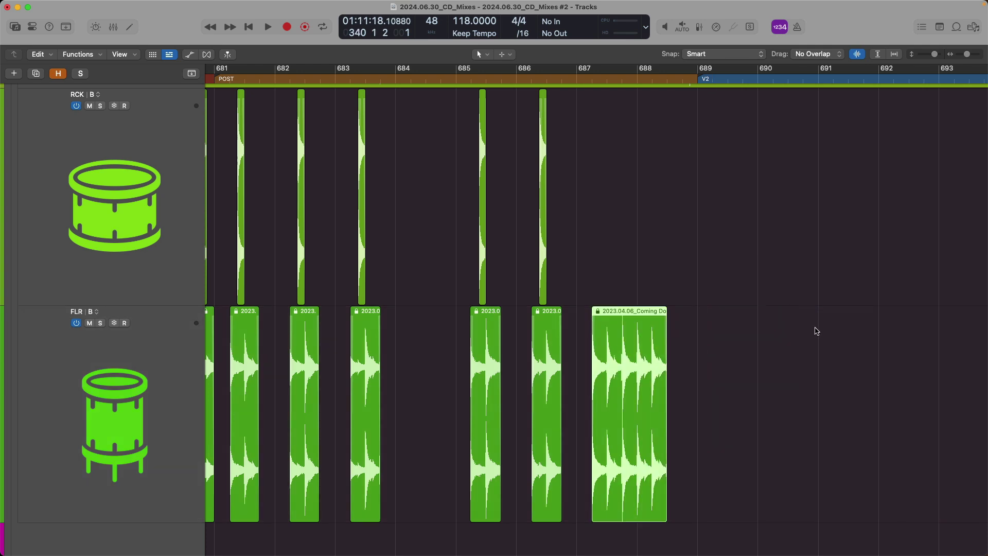
pyautogui.press('z')
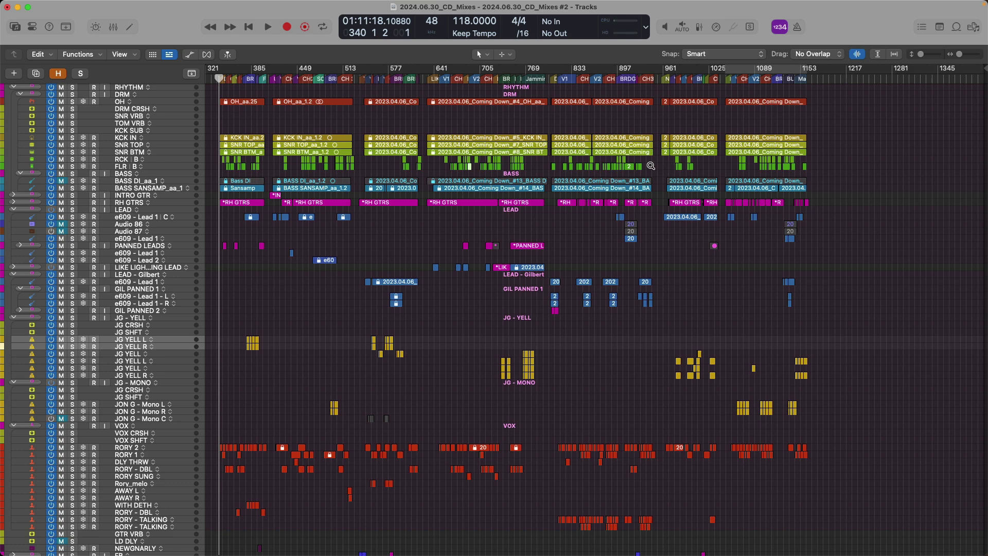
# Step: Make track rows taller and zoom out to the whole song, then back in on bars 681–694
pyautogui.press('super+Down')
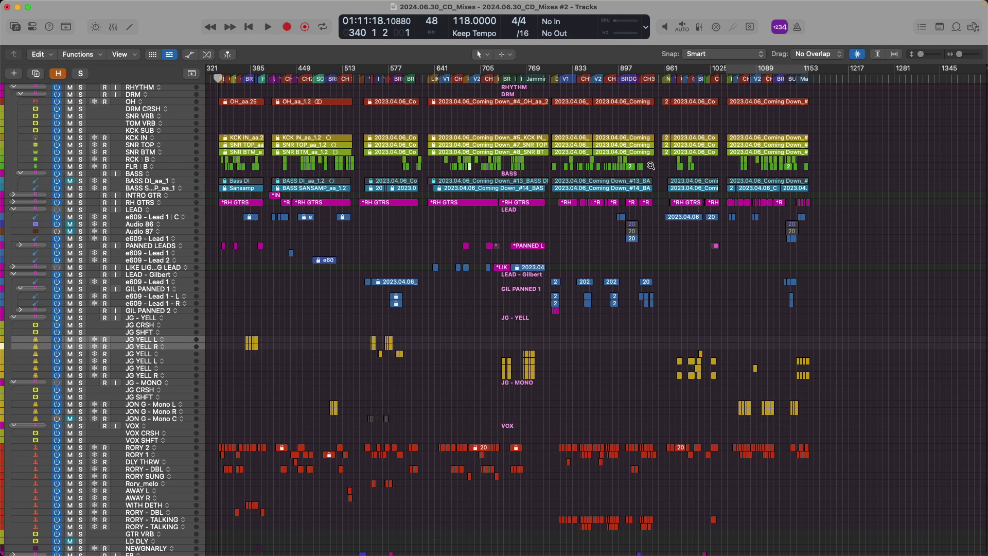
pyautogui.scroll(10, 650, 166)
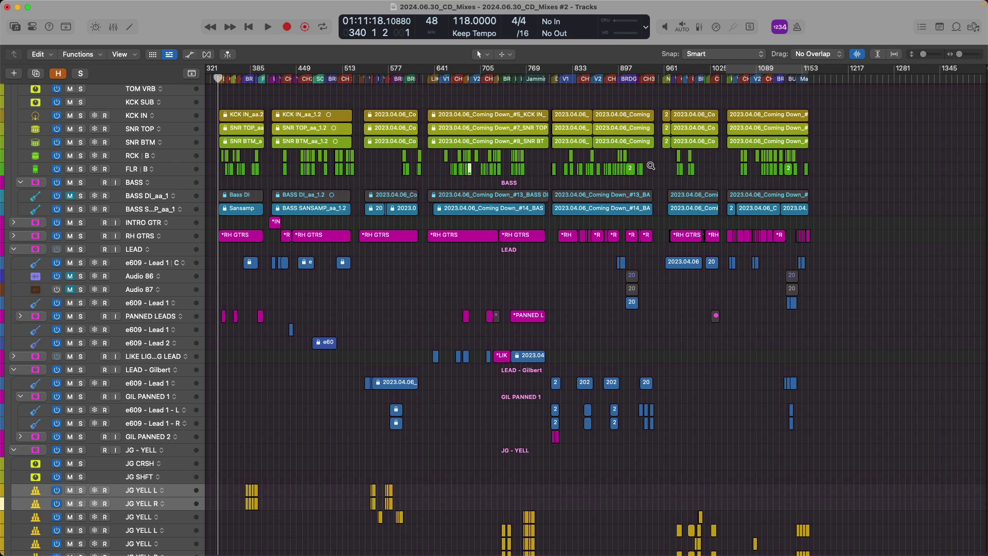
pyautogui.scroll(10, 651, 166)
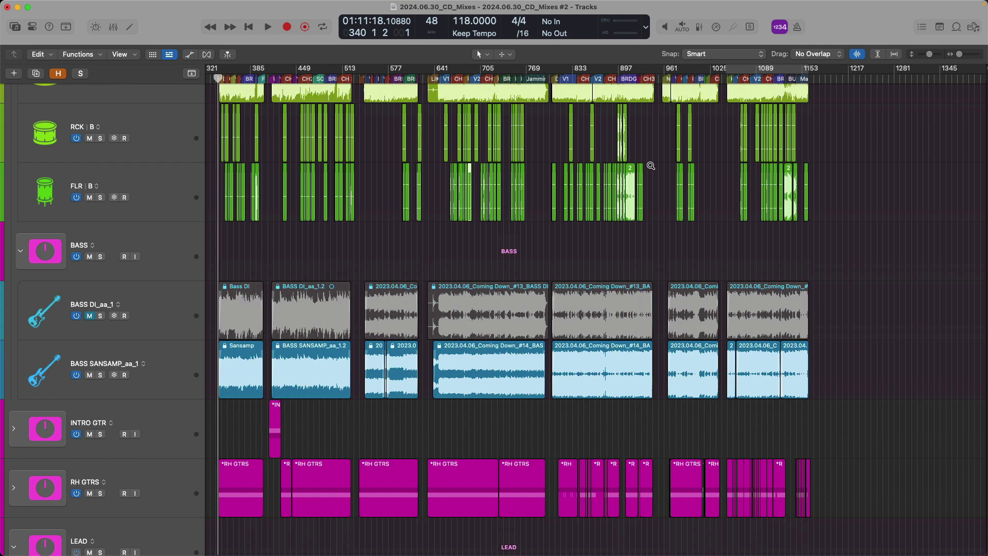
pyautogui.scroll(-10, 651, 165)
pyautogui.scroll(-5, 651, 165)
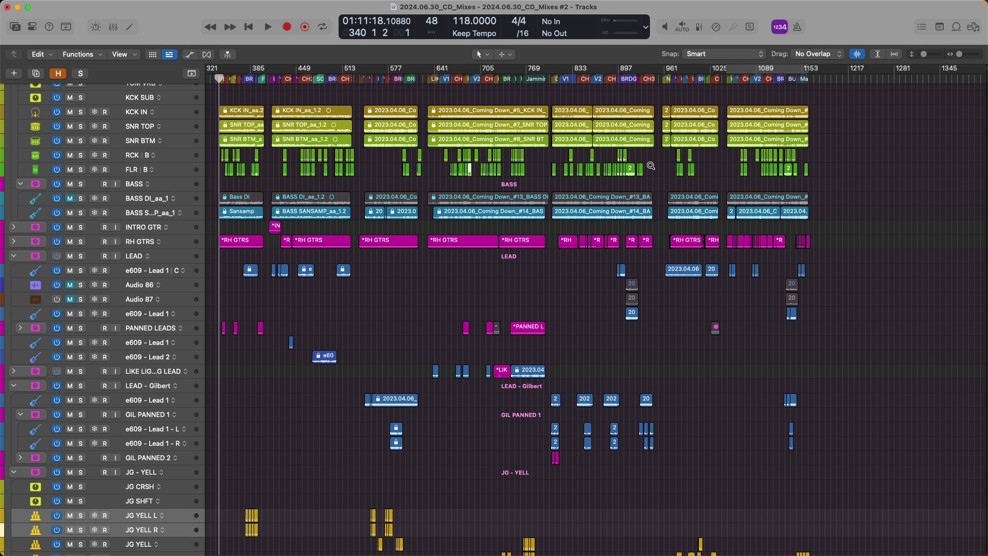
pyautogui.scroll(-3, 651, 166)
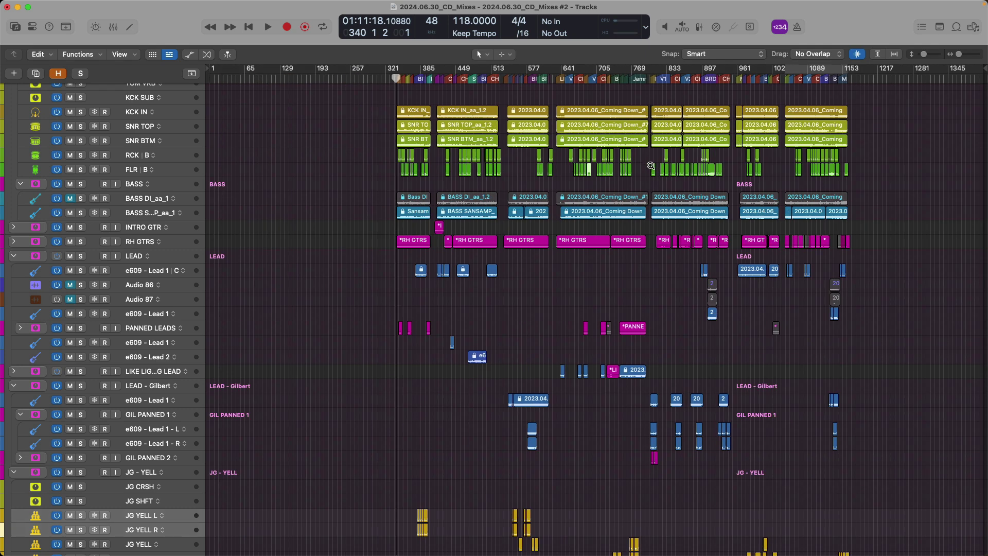
pyautogui.scroll(5, 651, 166)
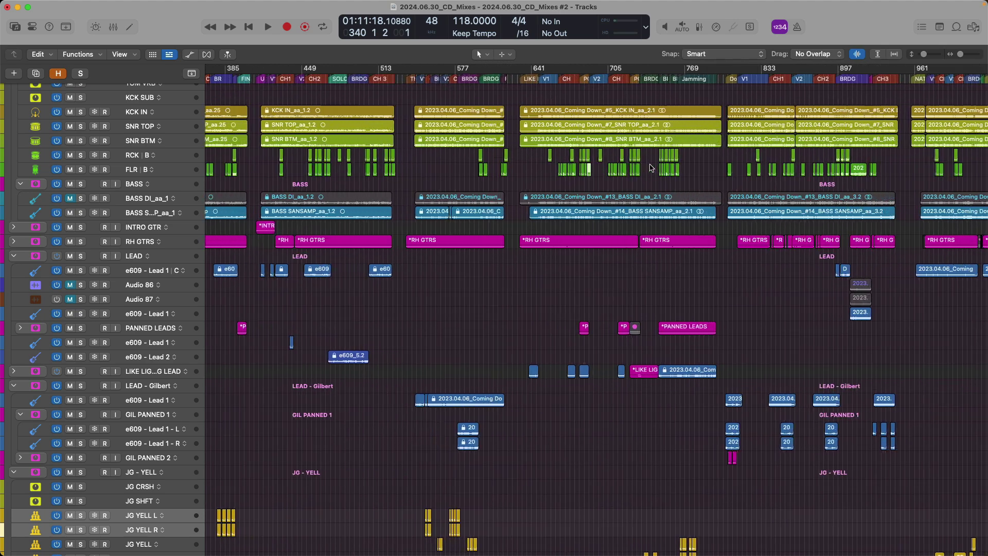
pyautogui.scroll(4, 650, 168)
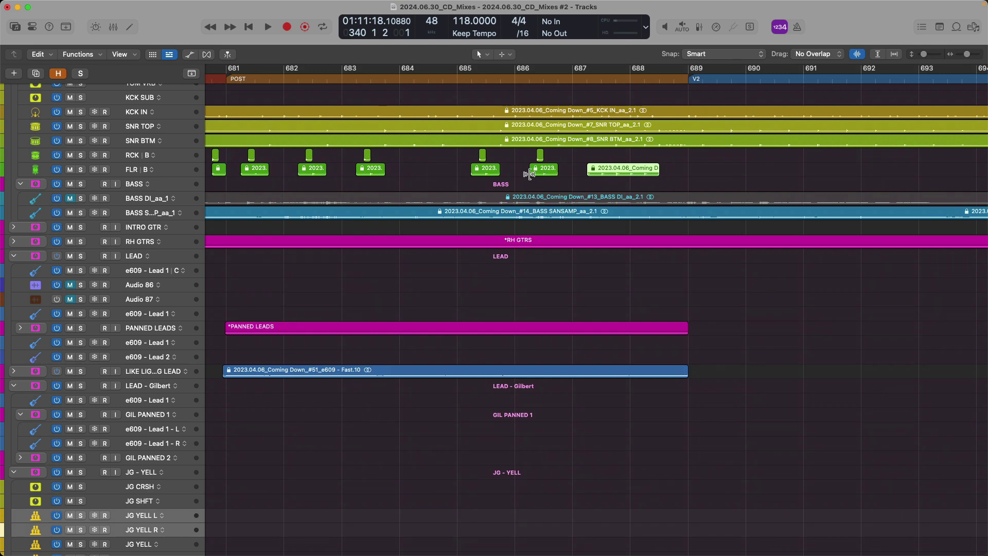
# Step: Deselect the FLR region and zoom the Tracks view out
pyautogui.click(573, 169)
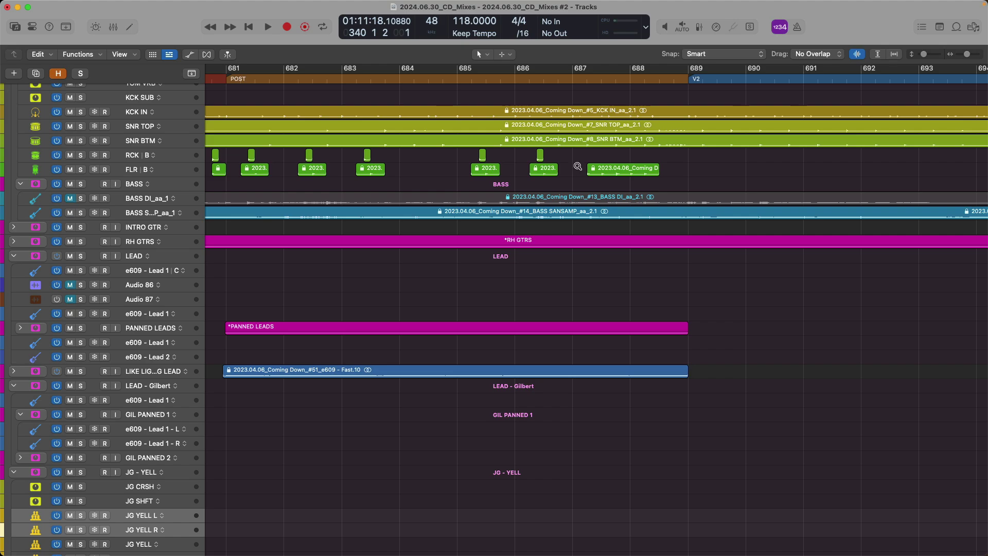
pyautogui.scroll(-10, 578, 167)
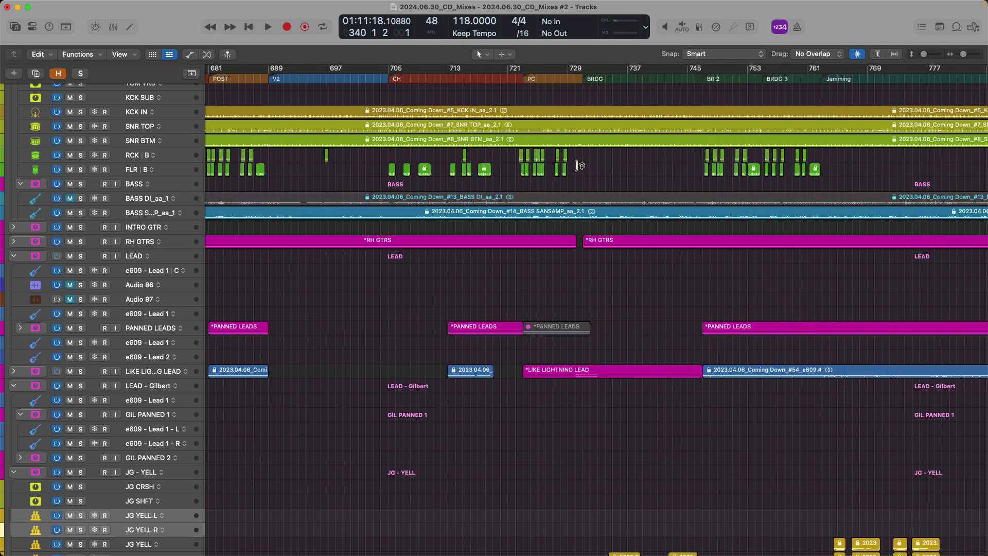
pyautogui.scroll(-3, 579, 166)
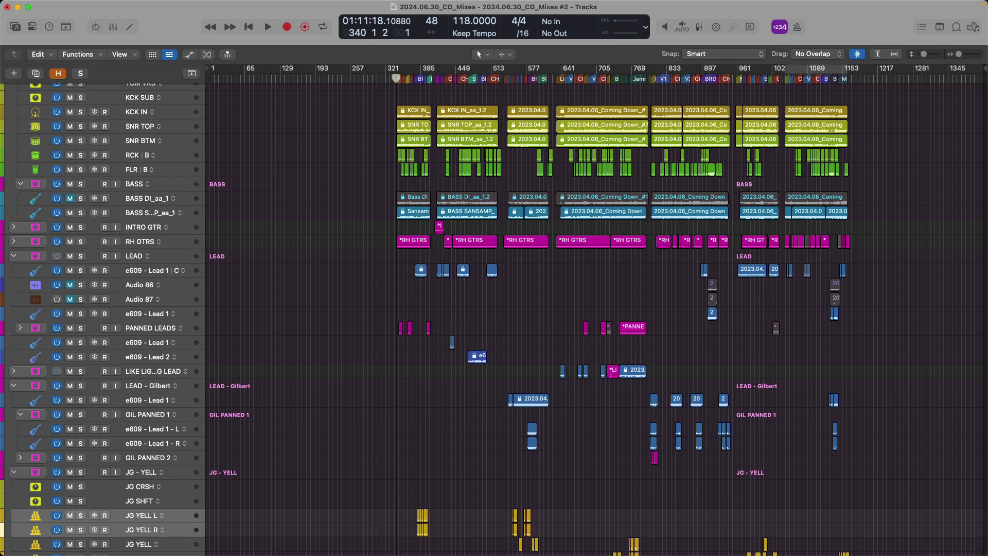
pyautogui.scroll(10, 435, 183)
pyautogui.scroll(3, 435, 184)
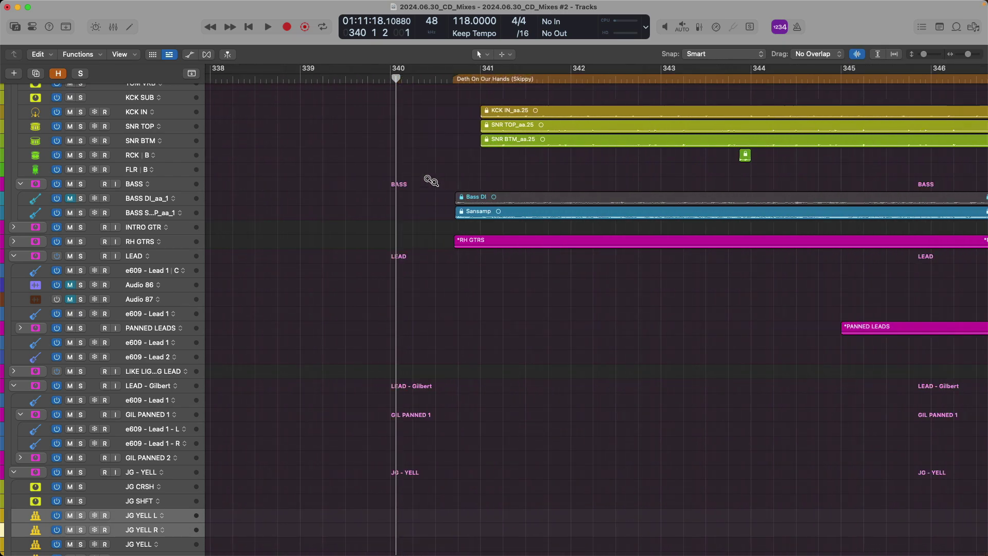
pyautogui.scroll(-8, 429, 150)
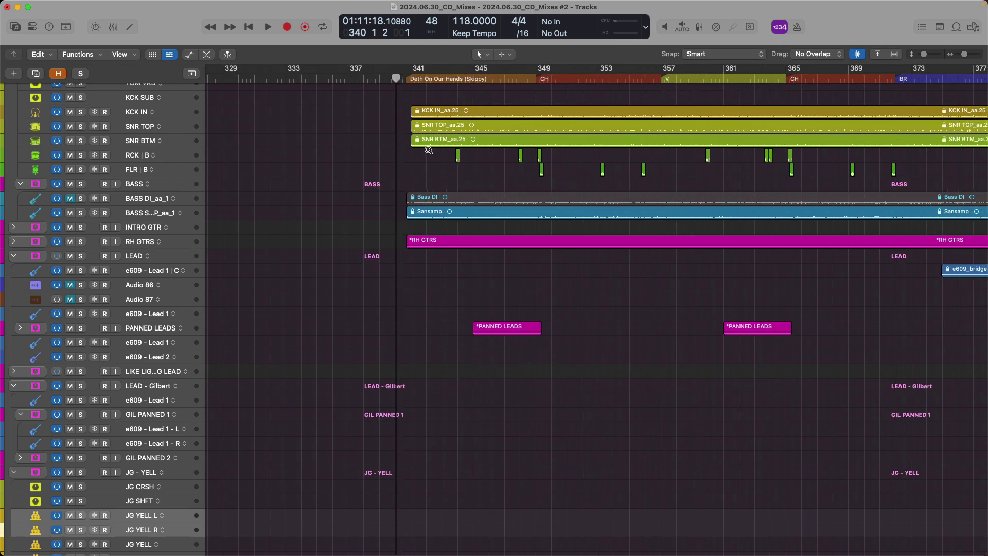
# Step: Place the playhead at the SOLO section, bar 471, and zoom in tightly around it
pyautogui.click(547, 79)
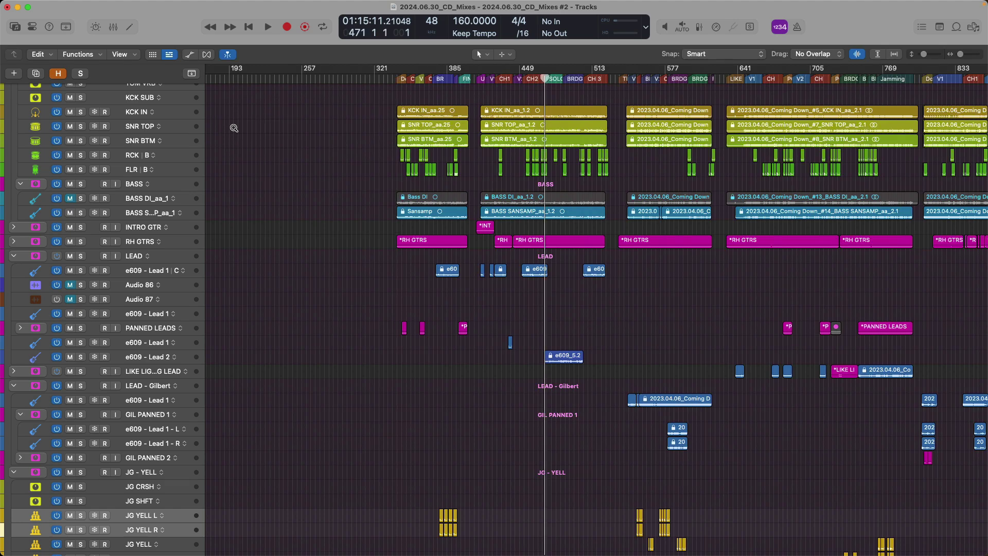
pyautogui.scroll(5, 234, 127)
pyautogui.scroll(10, 236, 128)
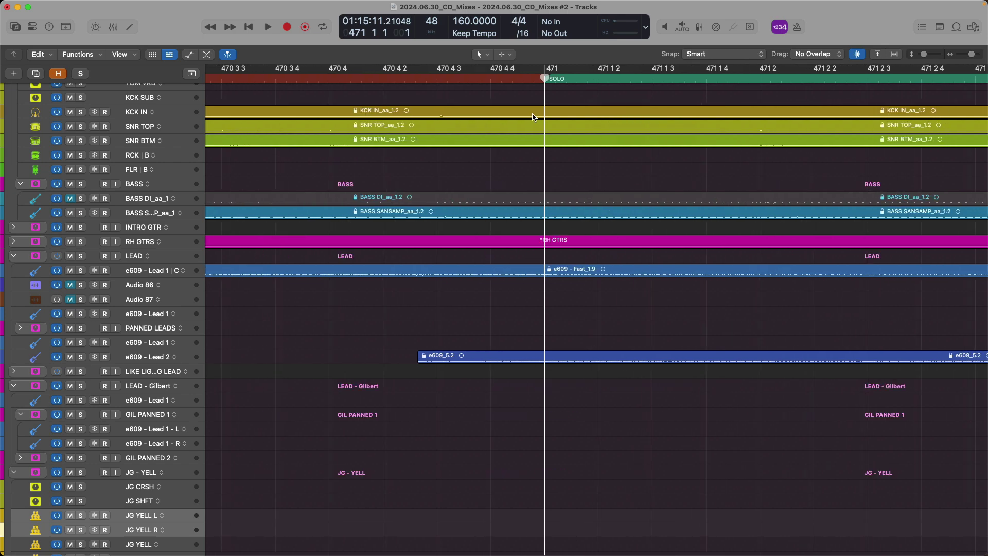
pyautogui.scroll(-3, 315, 138)
pyautogui.scroll(8, 315, 138)
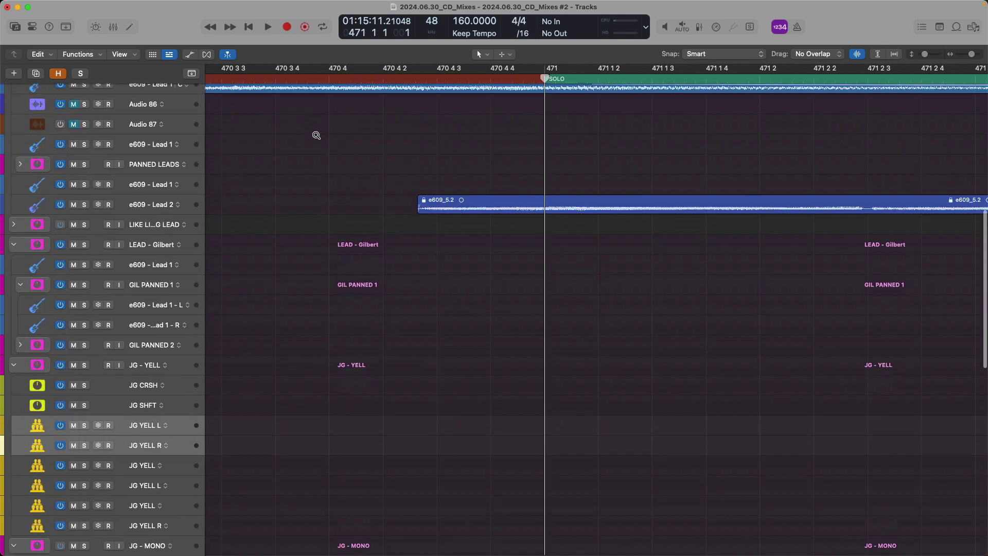
# Step: Mark a range around bars 539–542, zoom on it, clear it, then zoom out to bar 1
pyautogui.scroll(-6, 316, 136)
pyautogui.scroll(-2, 316, 136)
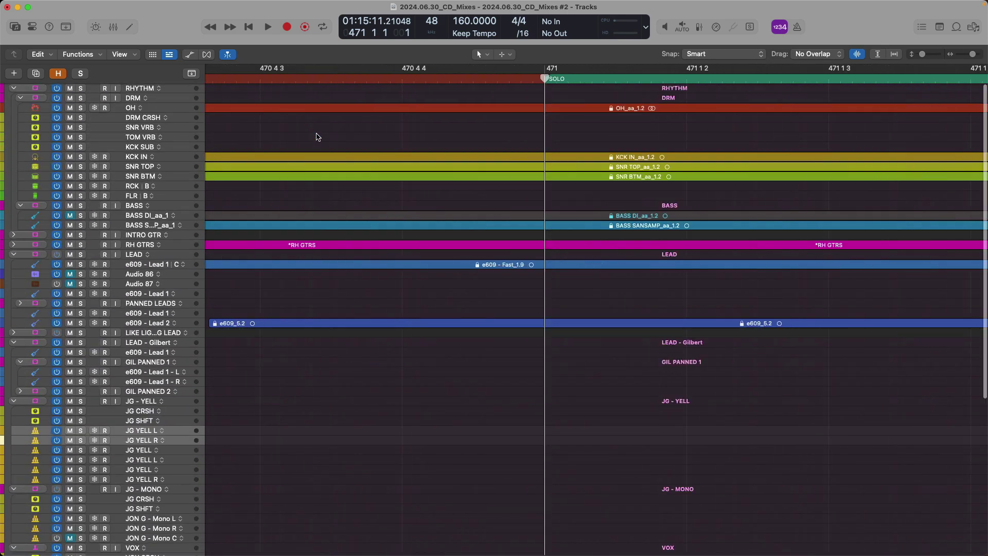
pyautogui.scroll(8, 408, 125)
pyautogui.scroll(-10, 409, 128)
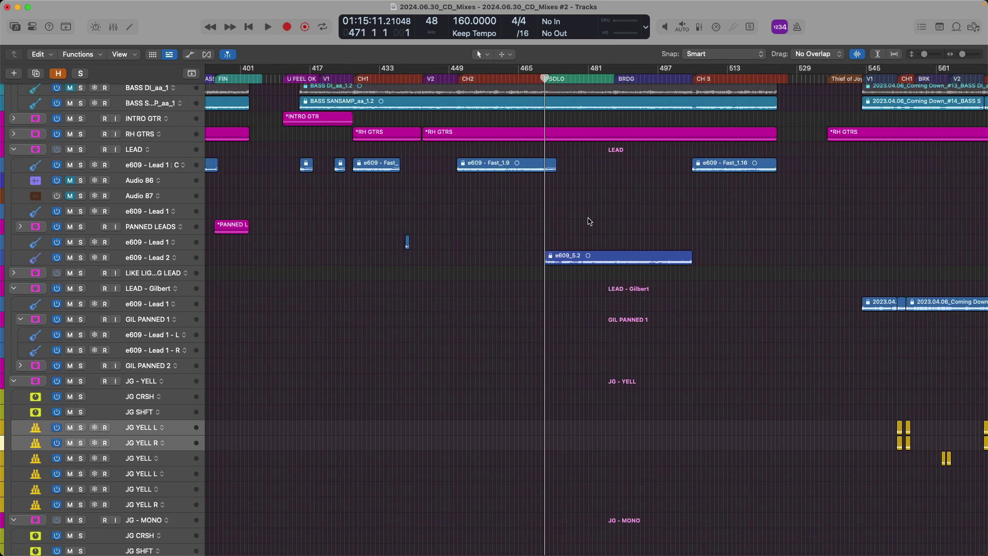
pyautogui.moveTo(842, 228); pyautogui.dragTo(888, 229)
pyautogui.scroll(15, 413, 198)
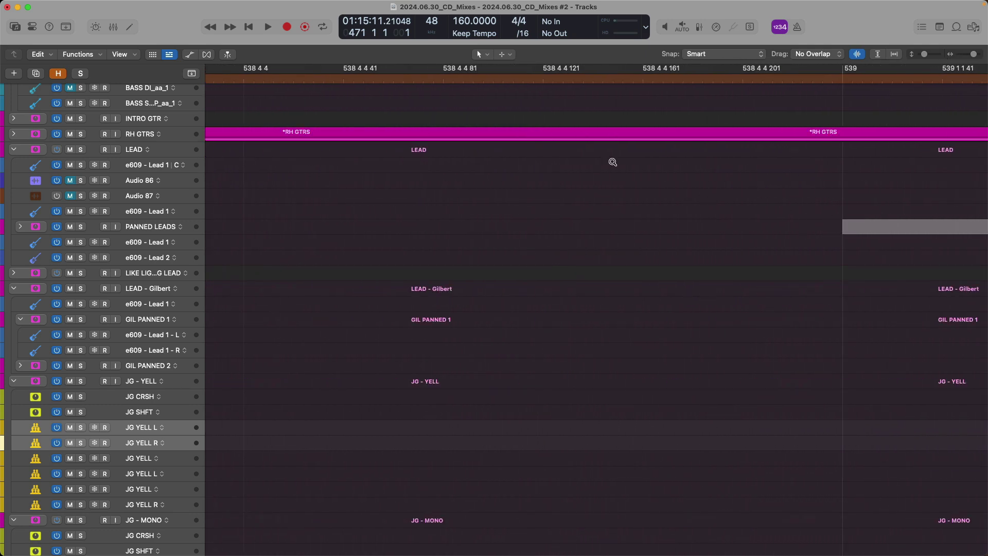
pyautogui.scroll(-15, 611, 164)
pyautogui.scroll(-5, 611, 172)
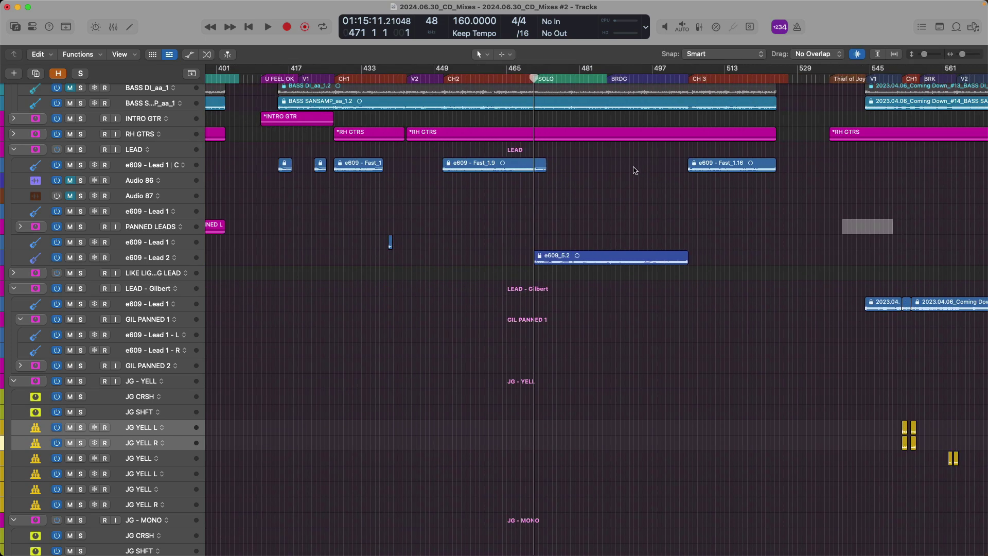
pyautogui.click(866, 427)
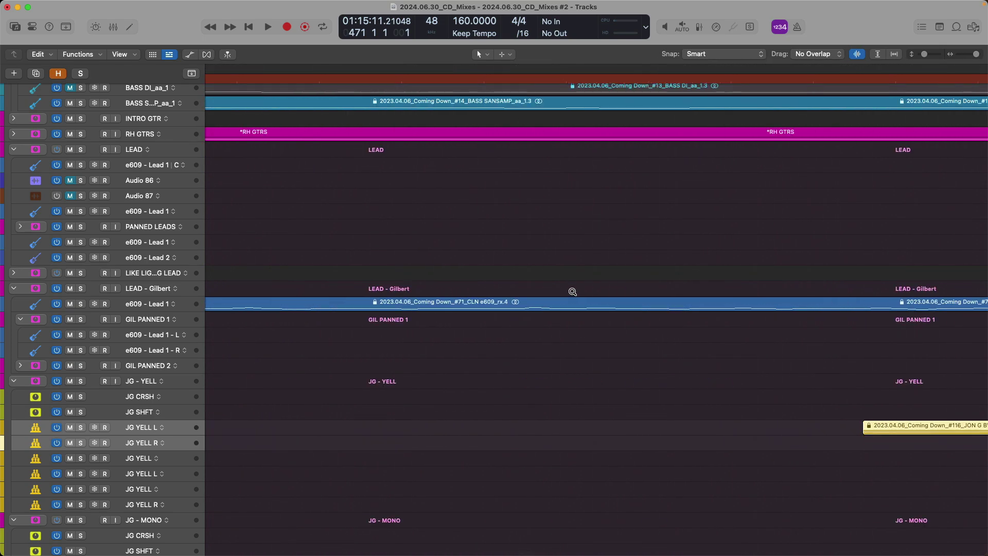
pyautogui.scroll(-20, 571, 288)
pyautogui.scroll(-2, 571, 274)
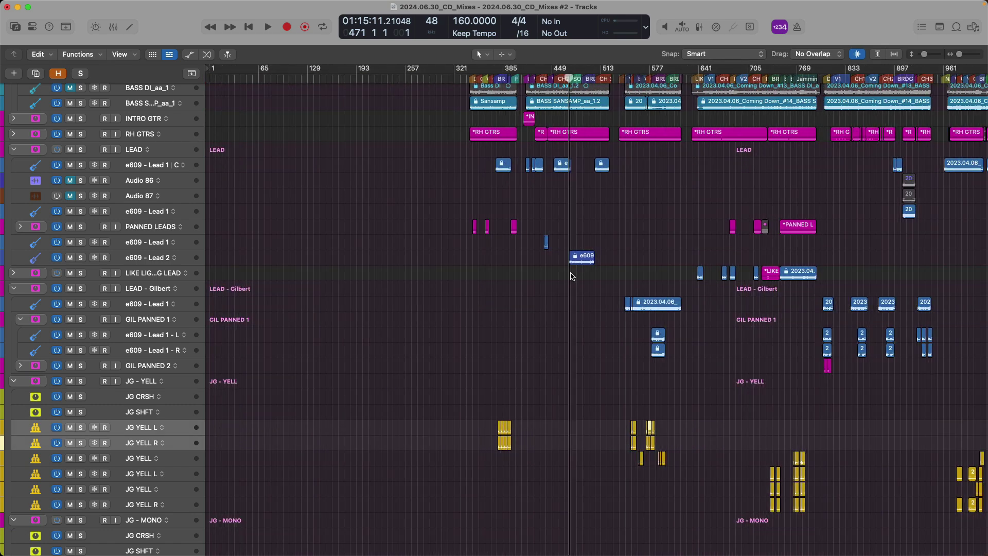
# Step: Zoom in step by step to ticks of bar 573, then back out to bars 561–605
pyautogui.hscroll(10, 629, 244)
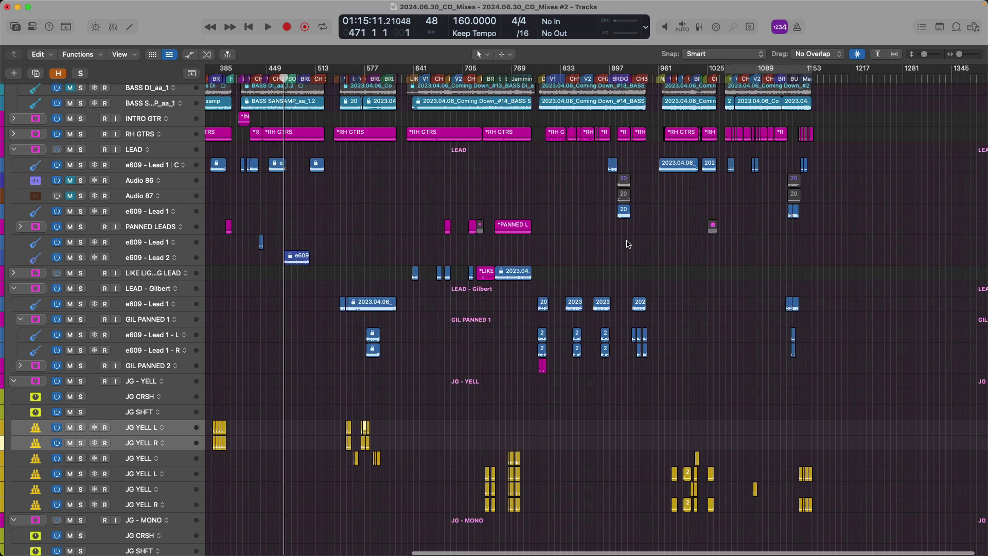
pyautogui.hscroll(-2, 628, 244)
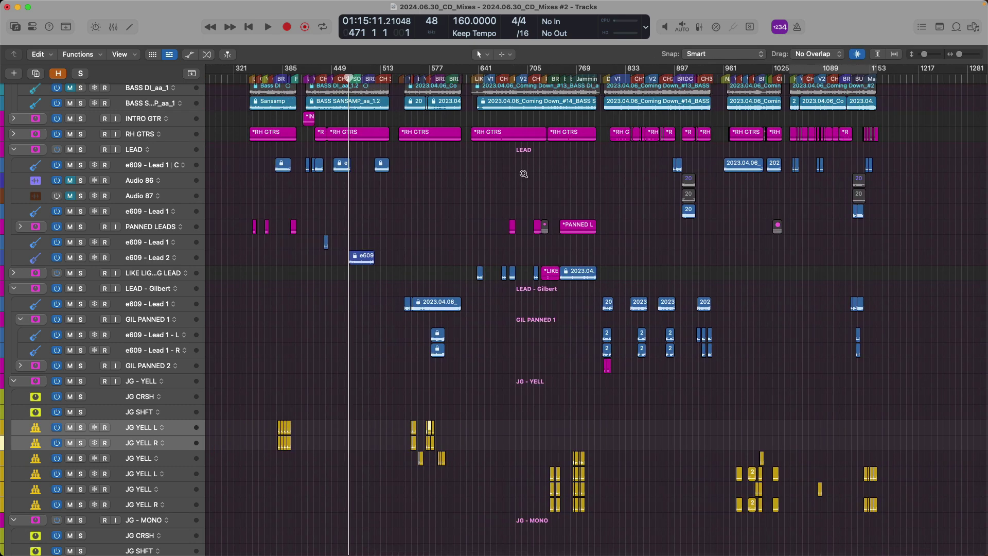
pyautogui.keyDown('ctrl'); pyautogui.keyDown('alt'); pyautogui.click(524, 174); pyautogui.keyUp('alt'); pyautogui.keyUp('ctrl')
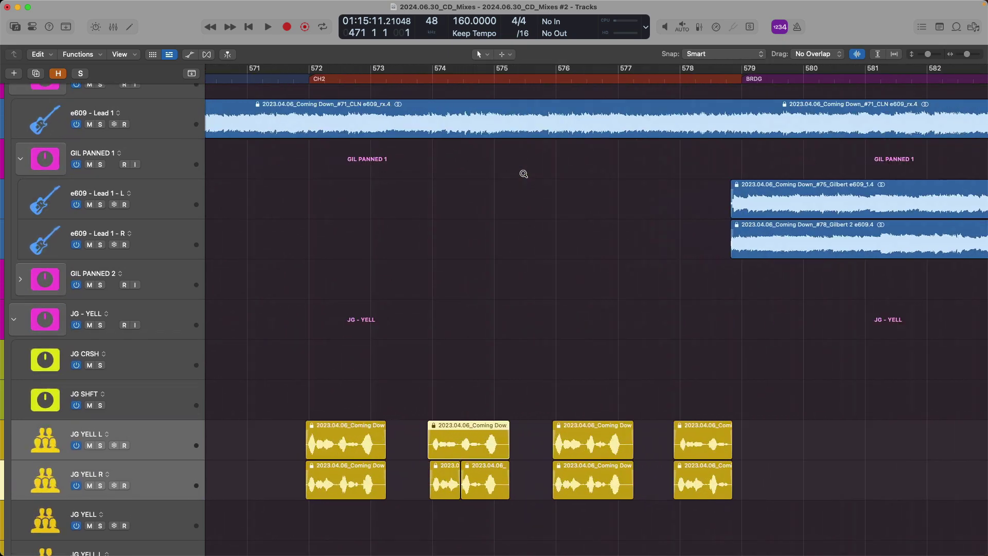
pyautogui.keyDown('ctrl'); pyautogui.keyDown('alt'); pyautogui.click(524, 174); pyautogui.keyUp('alt'); pyautogui.keyUp('ctrl')
pyautogui.keyDown('ctrl'); pyautogui.keyDown('alt'); pyautogui.click(524, 174); pyautogui.keyUp('alt'); pyautogui.keyUp('ctrl')
pyautogui.keyDown('ctrl'); pyautogui.keyDown('alt'); pyautogui.click(524, 174); pyautogui.keyUp('alt'); pyautogui.keyUp('ctrl')
pyautogui.keyDown('ctrl'); pyautogui.keyDown('alt'); pyautogui.click(524, 174); pyautogui.keyUp('alt'); pyautogui.keyUp('ctrl')
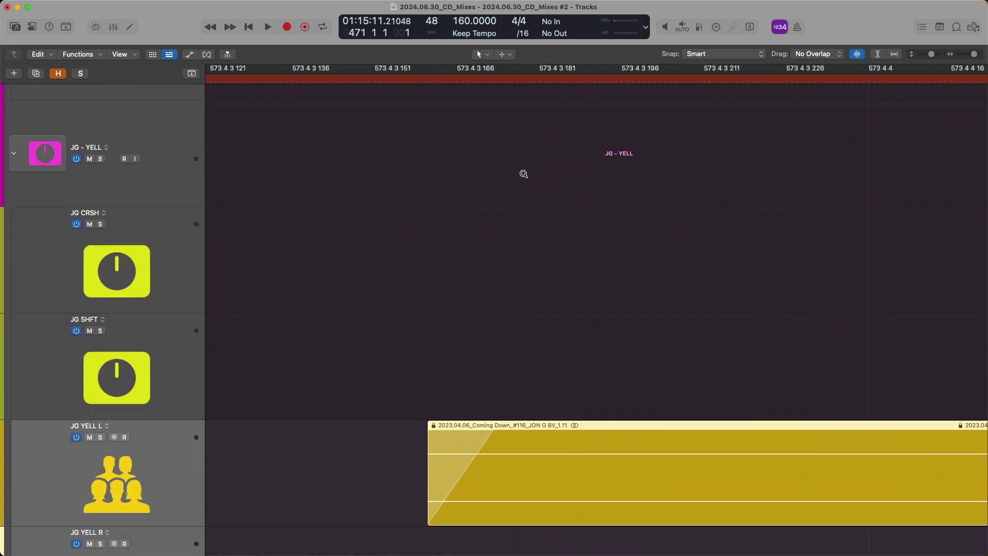
pyautogui.keyDown('ctrl'); pyautogui.keyDown('alt'); pyautogui.click(523, 174); pyautogui.keyUp('alt'); pyautogui.keyUp('ctrl')
pyautogui.keyDown('ctrl'); pyautogui.keyDown('alt'); pyautogui.click(524, 174); pyautogui.keyUp('alt'); pyautogui.keyUp('ctrl')
pyautogui.keyDown('ctrl'); pyautogui.keyDown('alt'); pyautogui.click(523, 174); pyautogui.keyUp('alt'); pyautogui.keyUp('ctrl')
pyautogui.keyDown('ctrl'); pyautogui.keyDown('alt'); pyautogui.click(524, 174); pyautogui.keyUp('alt'); pyautogui.keyUp('ctrl')
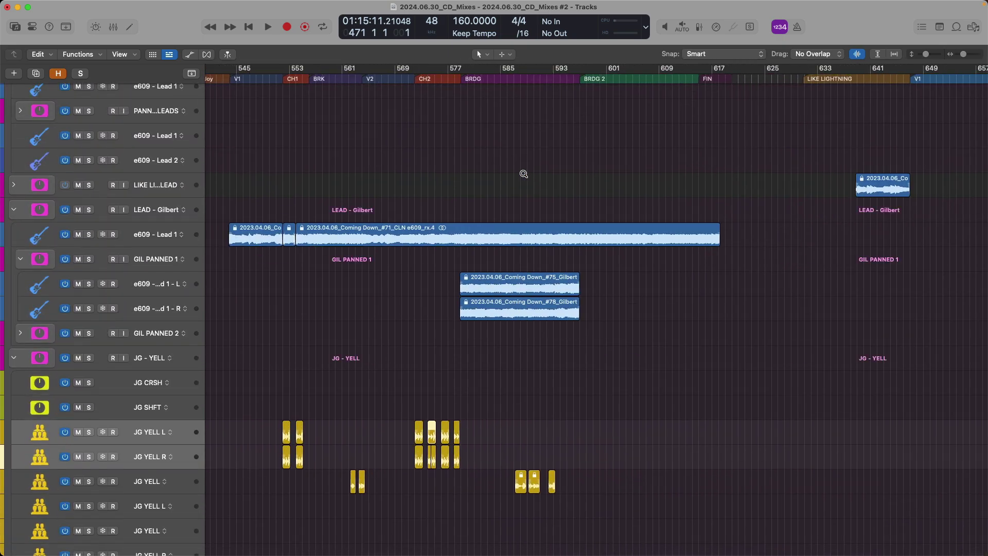
pyautogui.keyDown('ctrl'); pyautogui.keyDown('alt'); pyautogui.click(524, 174); pyautogui.keyUp('alt'); pyautogui.keyUp('ctrl')
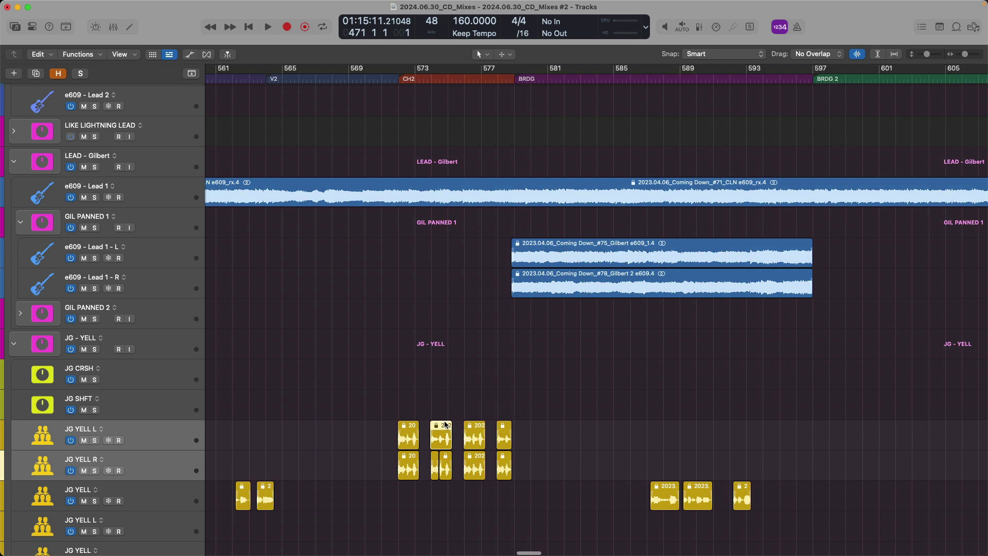
# Step: Zoom in on the JG YELL regions and around bar 471, then out to the whole song
pyautogui.keyDown('ctrl'); pyautogui.keyDown('alt'); pyautogui.click(422, 271); pyautogui.keyUp('alt'); pyautogui.keyUp('ctrl')
pyautogui.keyDown('ctrl'); pyautogui.keyDown('alt'); pyautogui.click(419, 269); pyautogui.keyUp('alt'); pyautogui.keyUp('ctrl')
pyautogui.keyDown('ctrl'); pyautogui.keyDown('alt'); pyautogui.click(420, 267); pyautogui.keyUp('alt'); pyautogui.keyUp('ctrl')
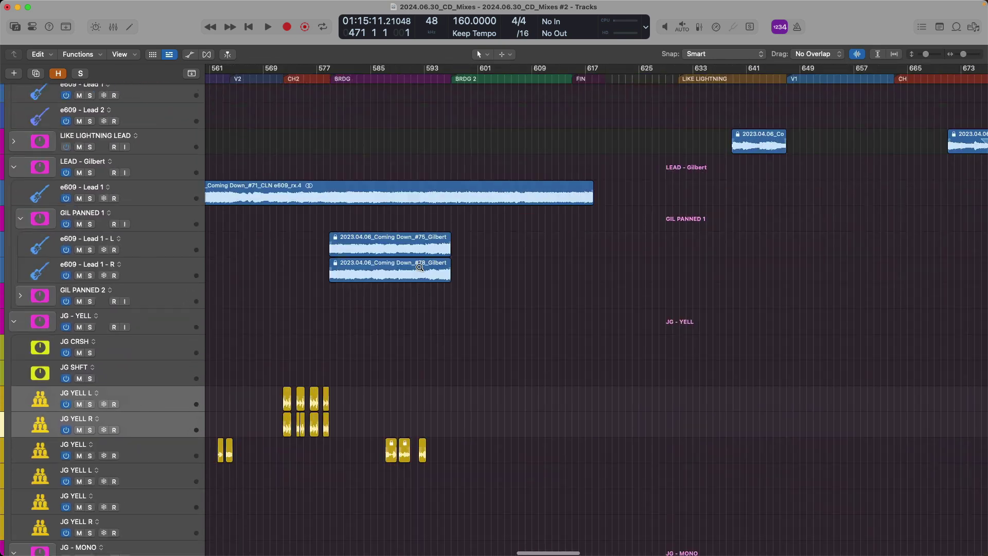
pyautogui.keyDown('ctrl'); pyautogui.keyDown('alt'); pyautogui.click(420, 267); pyautogui.keyUp('alt'); pyautogui.keyUp('ctrl')
pyautogui.keyDown('ctrl'); pyautogui.keyDown('alt'); pyautogui.click(419, 269); pyautogui.keyUp('alt'); pyautogui.keyUp('ctrl')
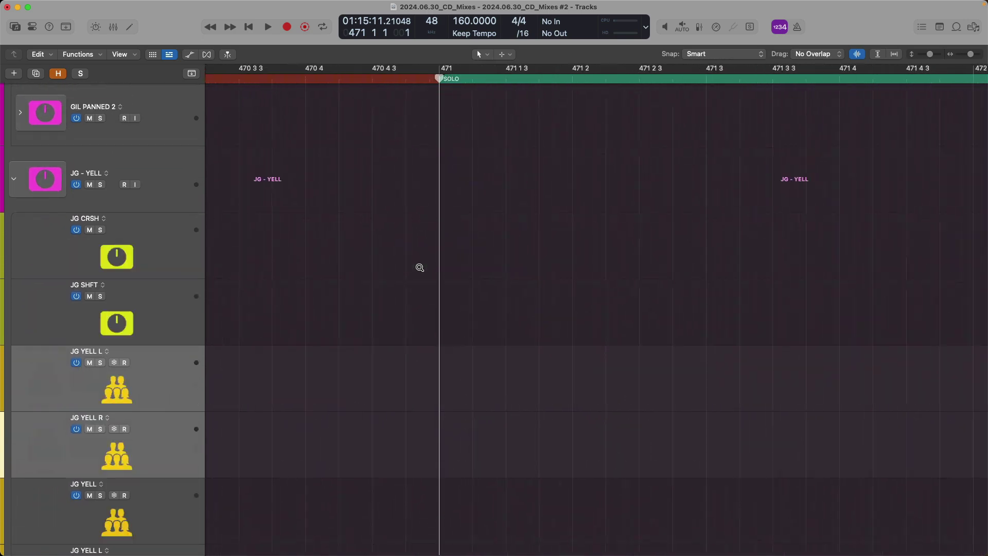
pyautogui.keyDown('ctrl'); pyautogui.keyDown('alt'); pyautogui.click(419, 267); pyautogui.keyUp('alt'); pyautogui.keyUp('ctrl')
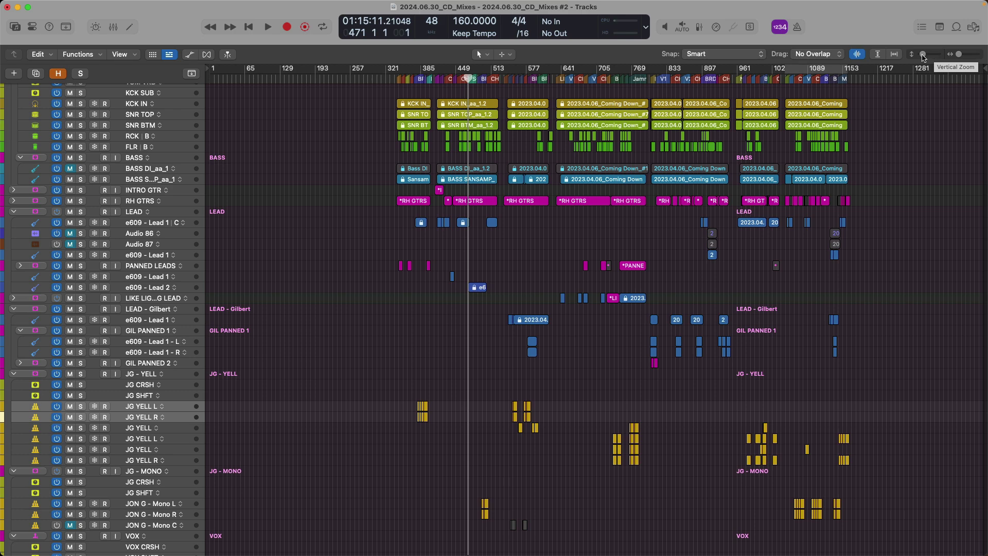
# Step: Adjust track height and timeline zoom with the slider and Cmd-arrow keys, ending with short rows
pyautogui.moveTo(923, 55); pyautogui.dragTo(967, 56)
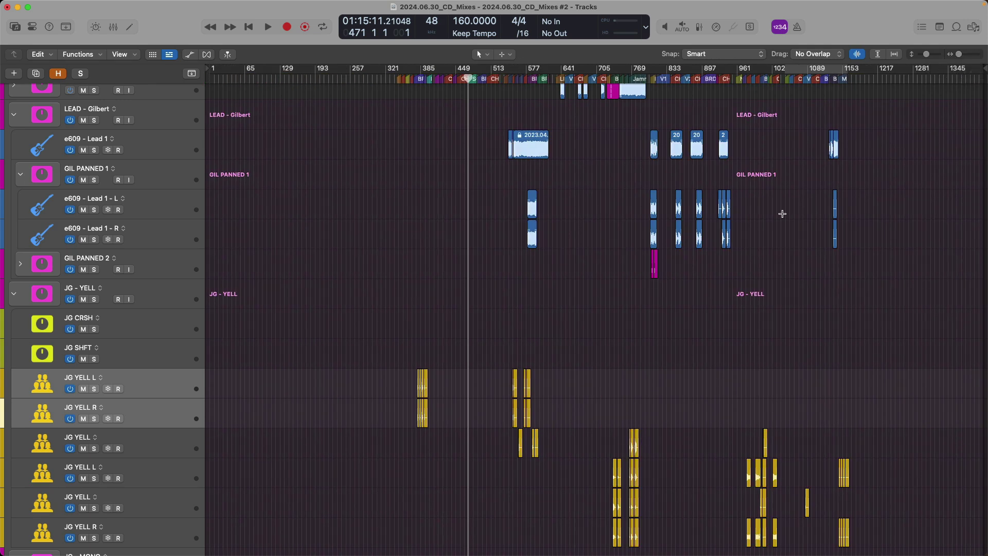
pyautogui.press('super+Right')
pyautogui.press('super+Right')
pyautogui.press('super+Right')
pyautogui.press('super+Right')
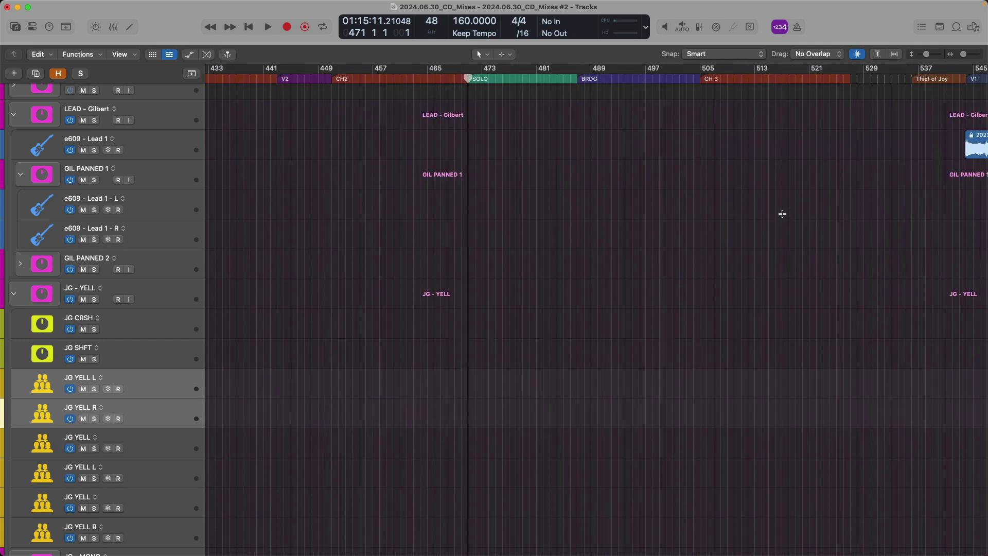
pyautogui.press('super+Left')
pyautogui.press('super+Up')
pyautogui.press('super+Up')
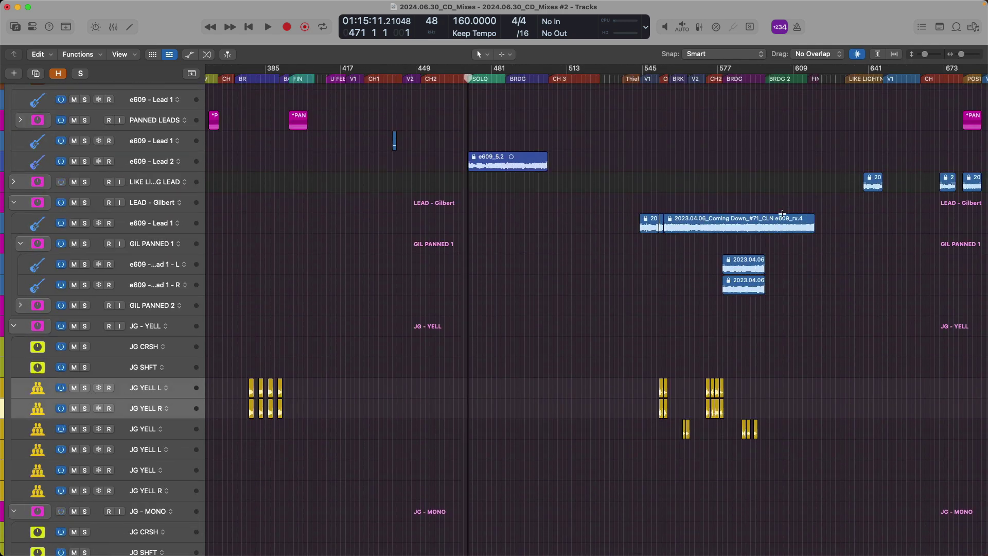
pyautogui.press('super+Down')
pyautogui.press('super+Down')
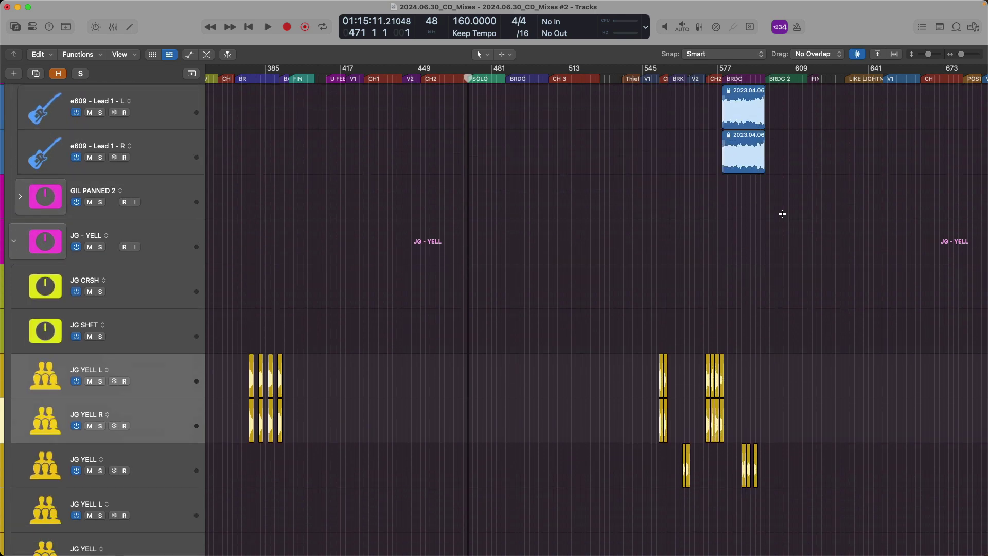
pyautogui.press('super+Up')
pyautogui.press('super+Up')
pyautogui.press('super+Up')
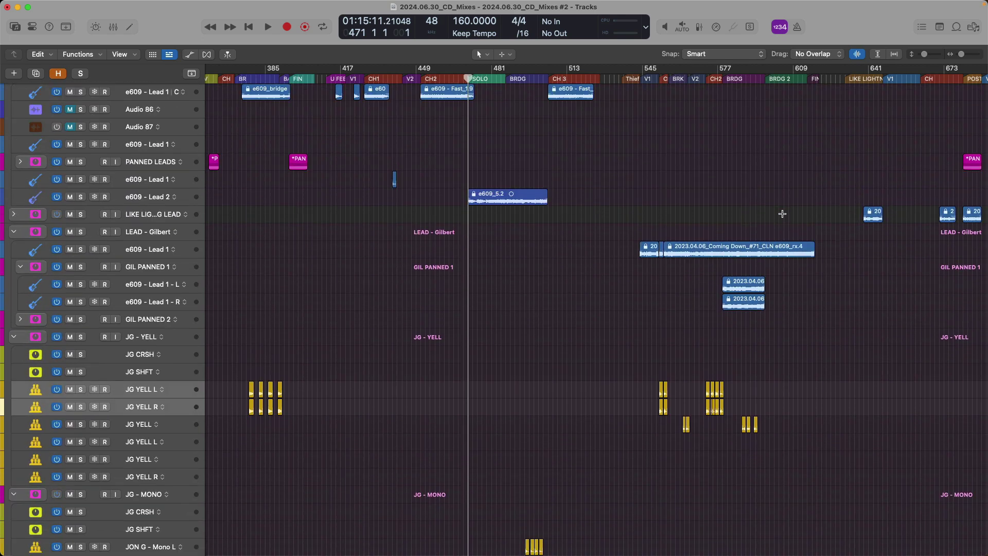
pyautogui.press('super+Up')
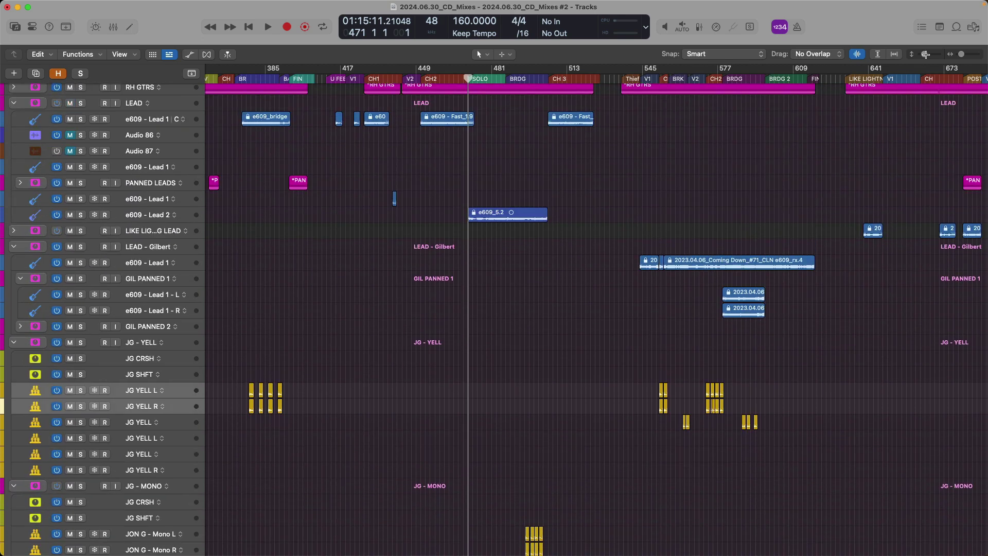
pyautogui.moveTo(925, 54); pyautogui.dragTo(958, 53)
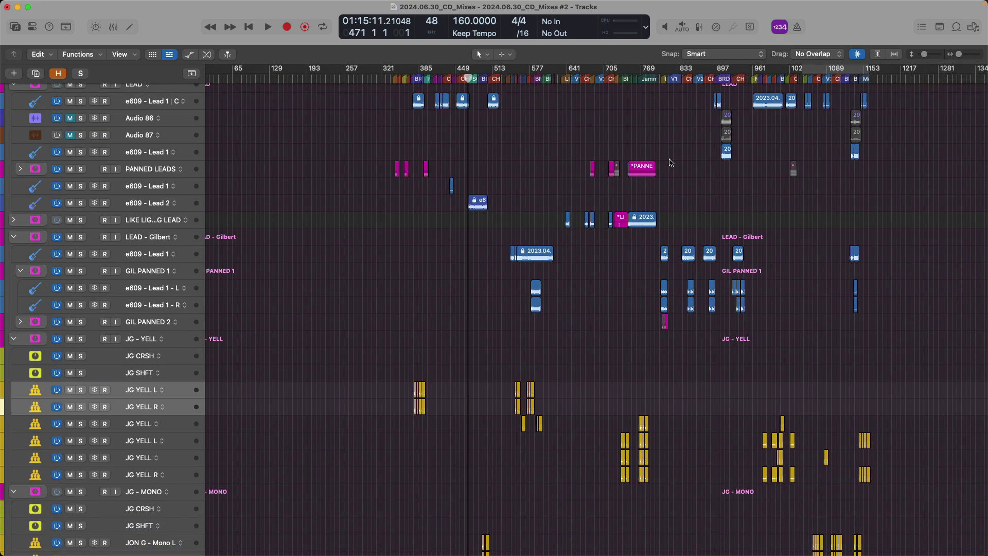
# Step: Zoom to fit all tracks vertically and the song length horizontally
pyautogui.click(877, 55)
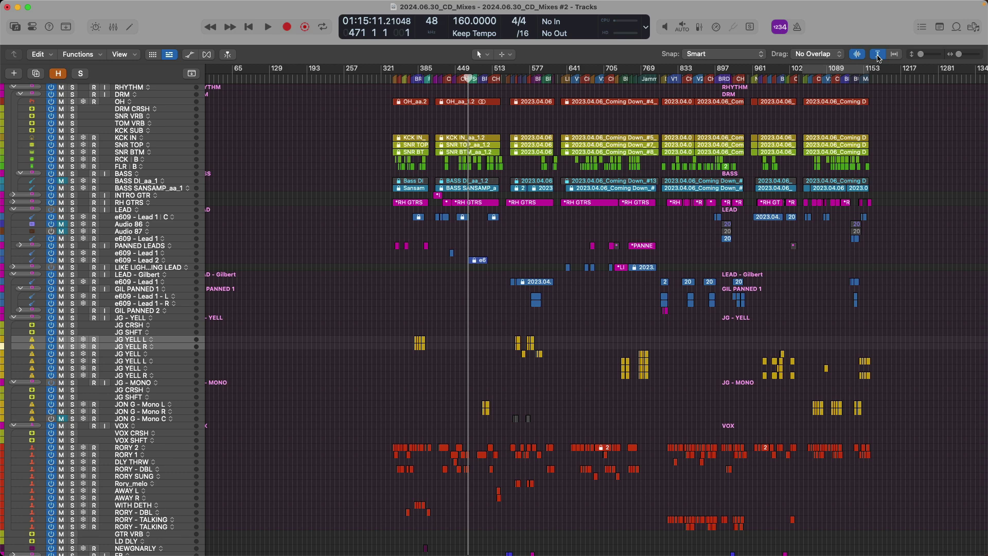
pyautogui.click(894, 55)
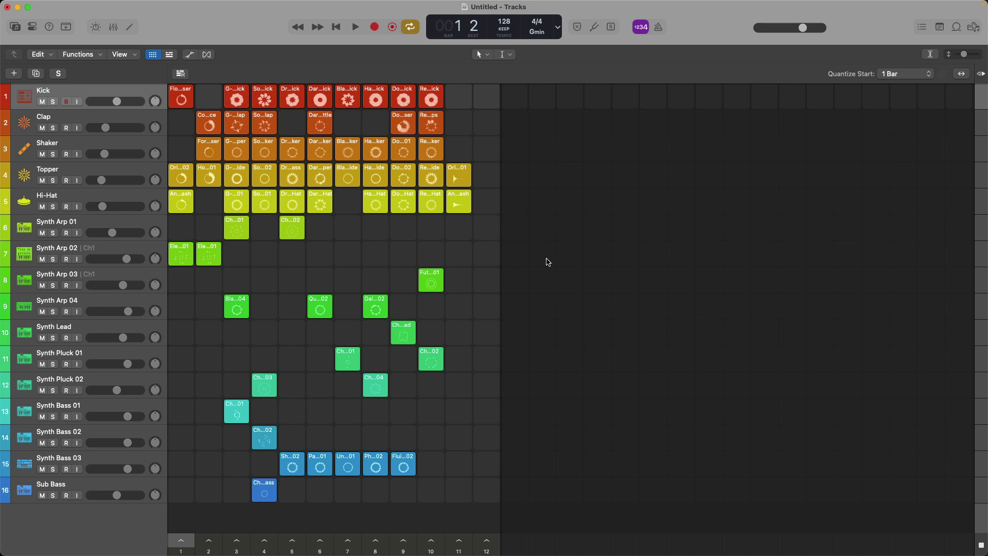
pyautogui.moveTo(546, 258); pyautogui.dragTo(332, 202)
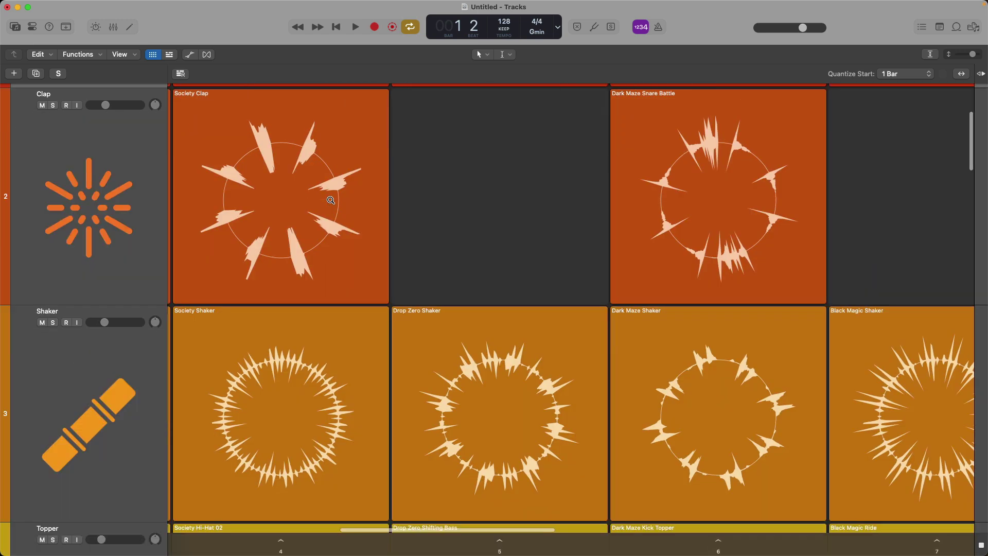
pyautogui.moveTo(263, 166); pyautogui.dragTo(302, 225)
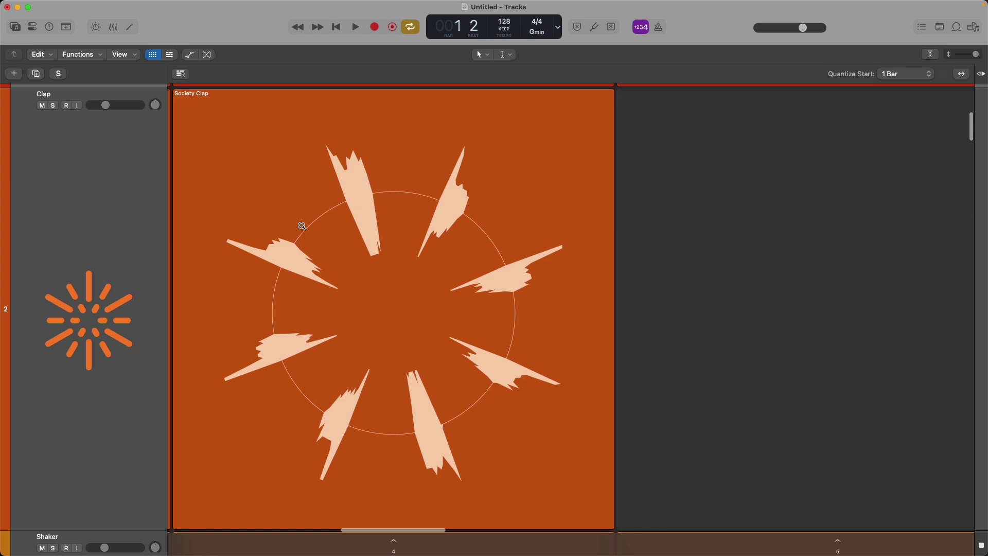
pyautogui.click(702, 224)
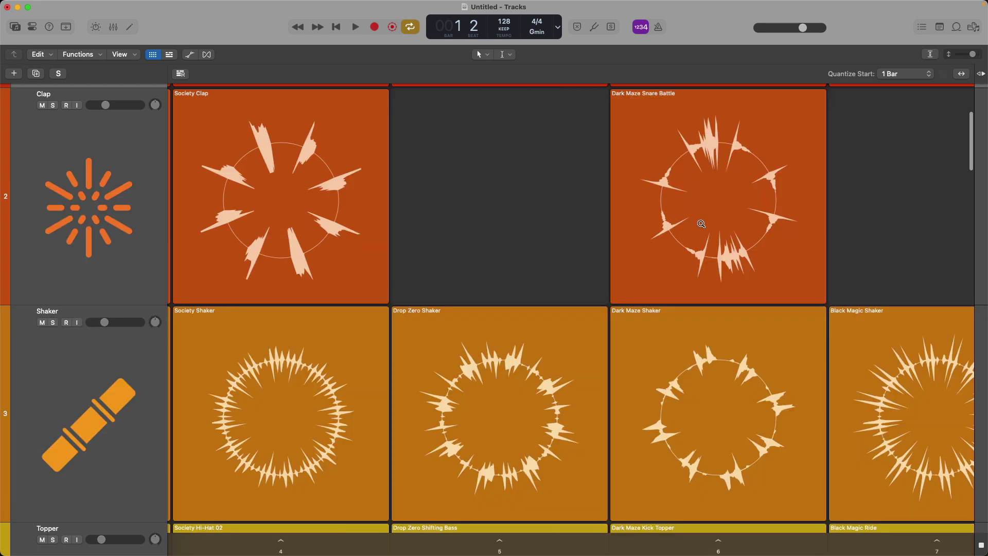
pyautogui.click(700, 223)
pyautogui.click(699, 222)
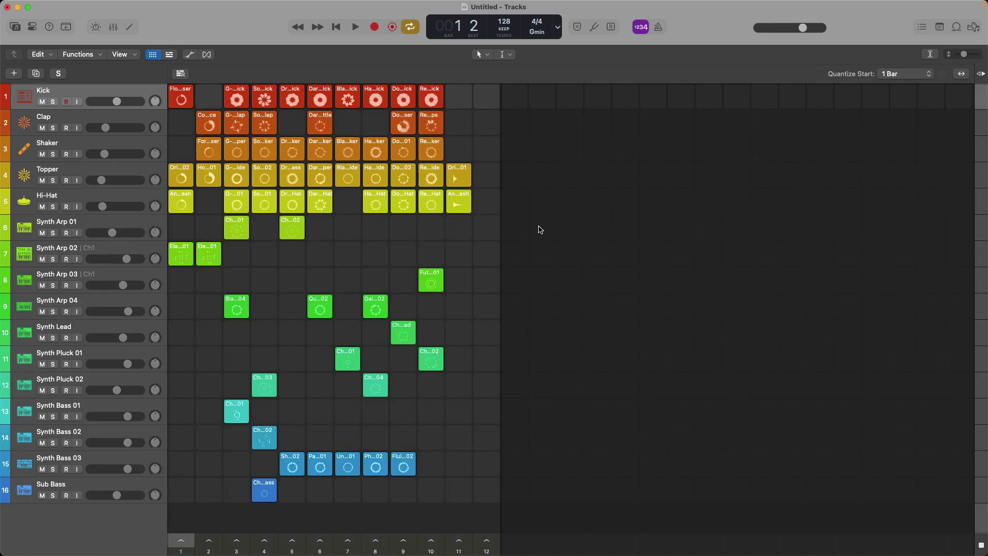
# Step: Open the Hi-Hat cell in the Audio Editor and zoom into its waveform
pyautogui.doubleClick(381, 194)
pyautogui.moveTo(122, 250); pyautogui.dragTo(202, 350)
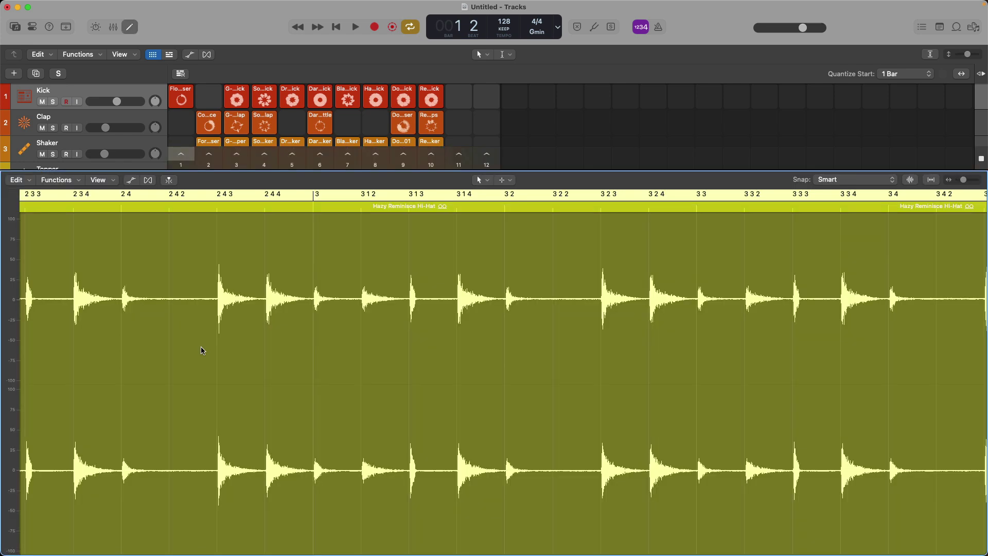
pyautogui.press('e')
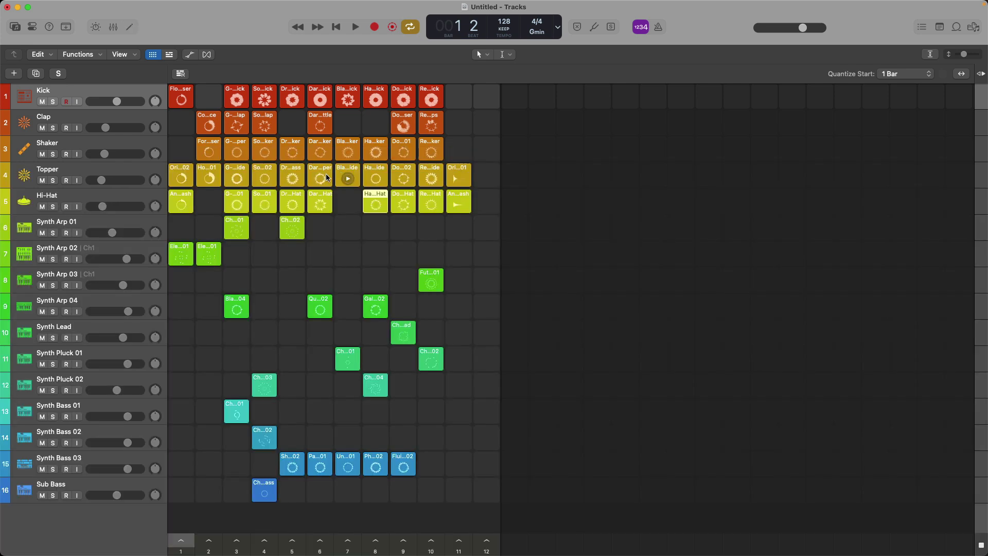
# Step: Zoom the grid onto the Topper, Hi-Hat and Synth Arp rows, then zoom into Chaos Circuit Synth Arp 01's arpeggio notes and back out
pyautogui.moveTo(212, 187); pyautogui.dragTo(327, 270)
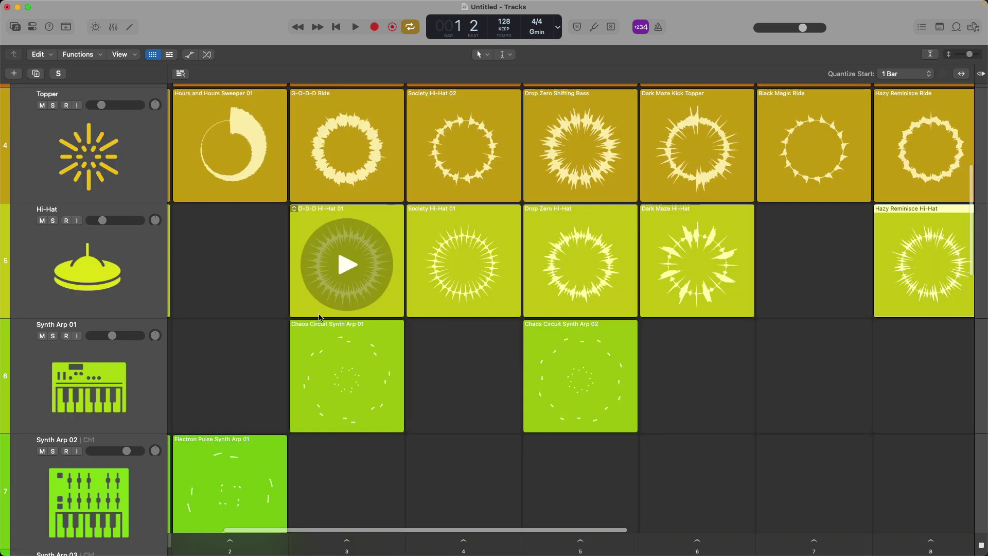
pyautogui.click(347, 326)
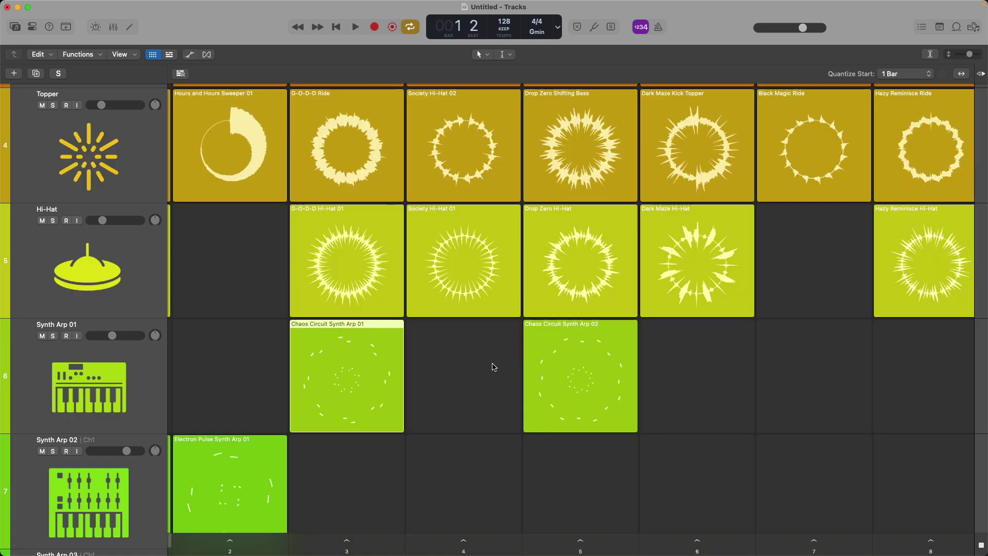
pyautogui.press('e')
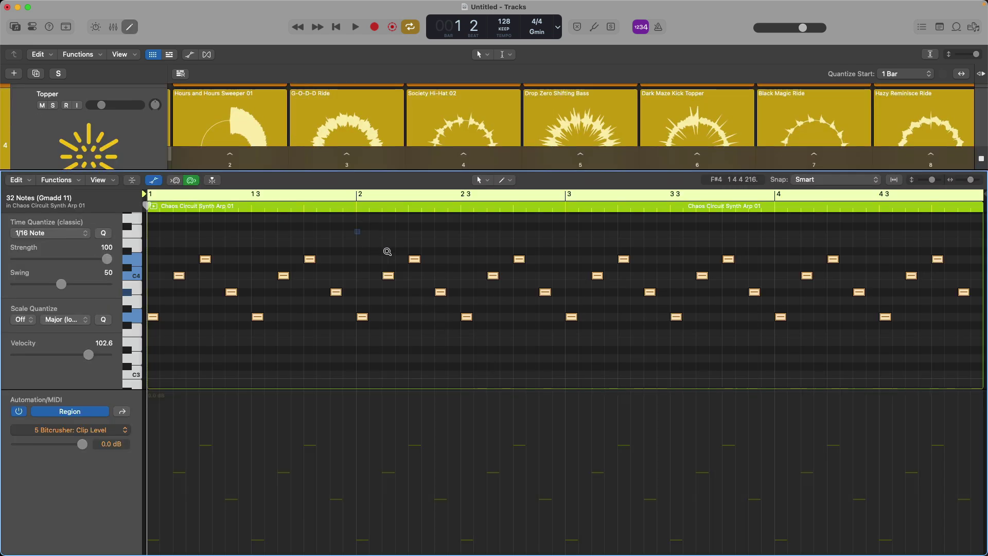
pyautogui.moveTo(387, 251); pyautogui.dragTo(545, 345)
pyautogui.moveTo(383, 242); pyautogui.dragTo(568, 374)
pyautogui.keyDown('ctrl'); pyautogui.keyDown('alt'); pyautogui.click(547, 345); pyautogui.keyUp('alt'); pyautogui.keyUp('ctrl')
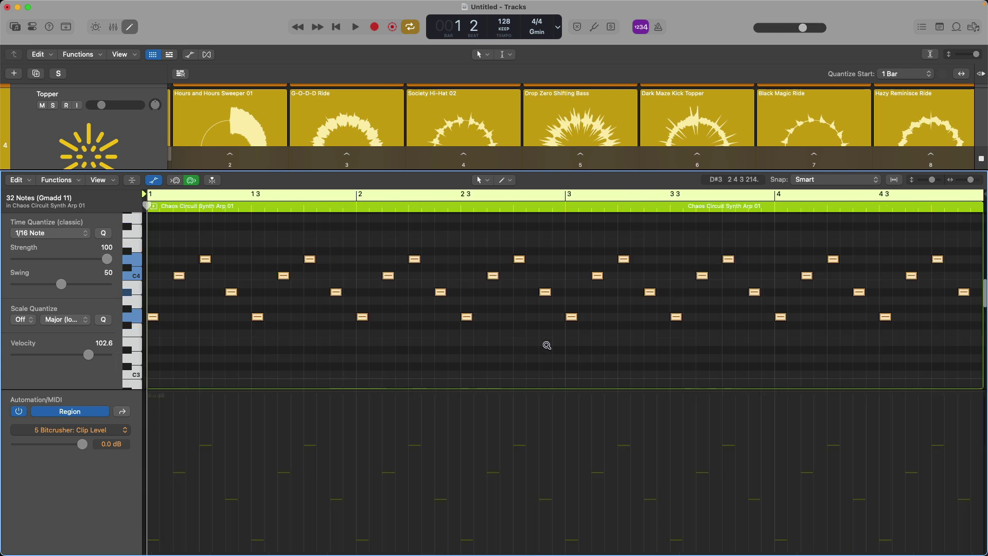
# Step: Close the note editor and show the Tracks timeline zoomed out with smaller track rows
pyautogui.press('e')
pyautogui.hotkey('alt', 'b')
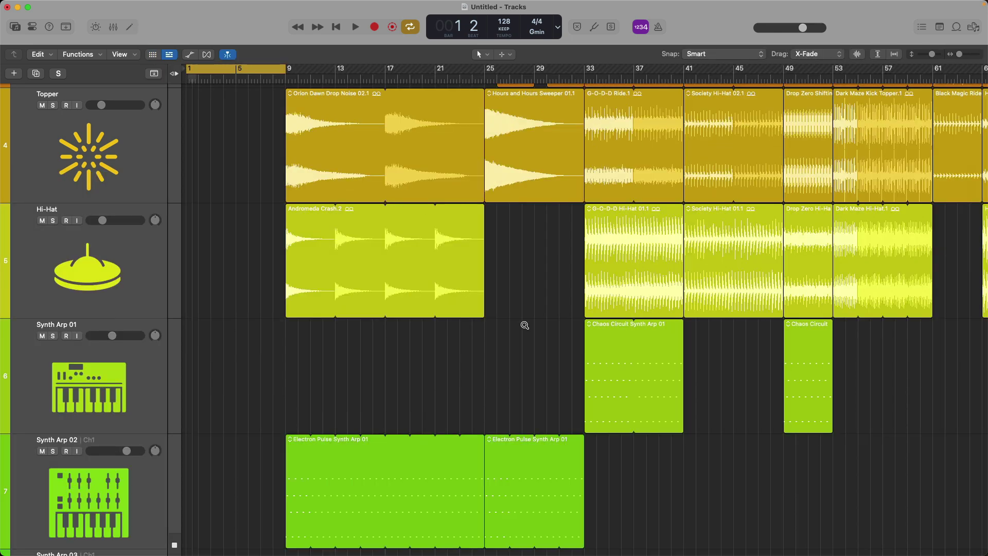
pyautogui.keyDown('ctrl'); pyautogui.keyDown('alt'); pyautogui.click(524, 325); pyautogui.keyUp('alt'); pyautogui.keyUp('ctrl')
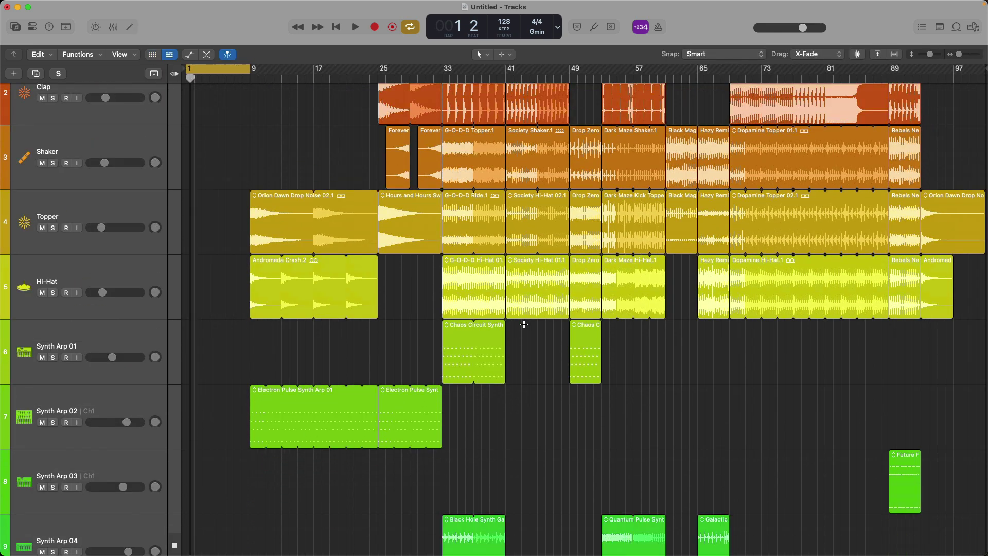
pyautogui.keyDown('ctrl'); pyautogui.keyDown('alt'); pyautogui.click(524, 324); pyautogui.keyUp('alt'); pyautogui.keyUp('ctrl')
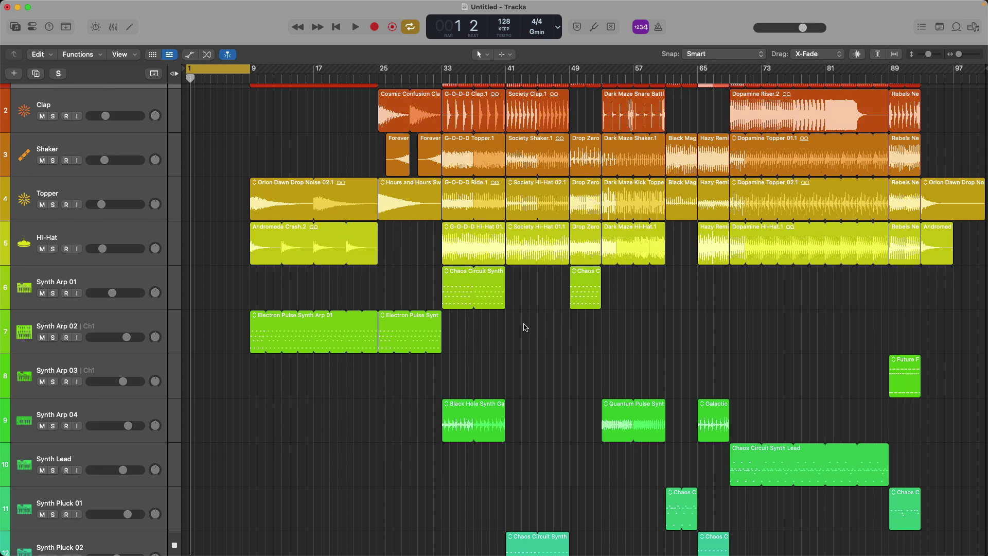
# Step: Show the Electron Pulse Synth Arp 01 region as notation, zooming into bar 26 and back out
pyautogui.doubleClick(386, 323)
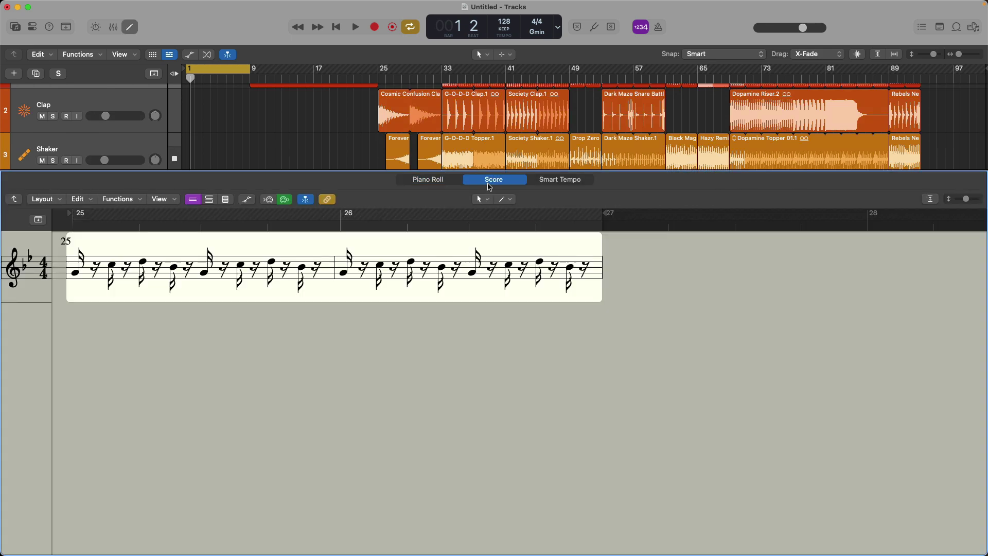
pyautogui.click(488, 180)
pyautogui.moveTo(366, 247); pyautogui.dragTo(445, 283)
pyautogui.click(445, 282)
# Step: Analyze the region with Smart Tempo, then zoom into a single beat and back out
pyautogui.click(564, 181)
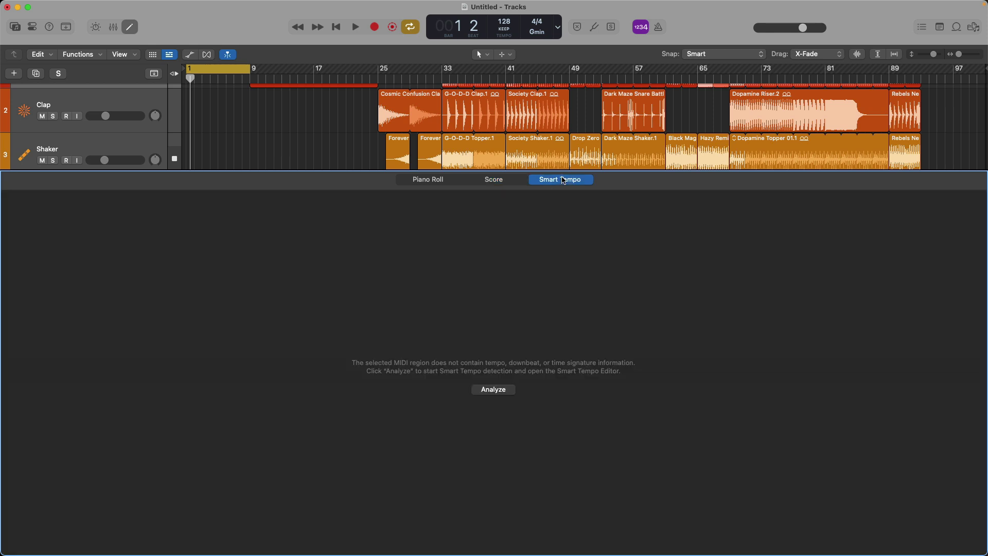
pyautogui.click(484, 395)
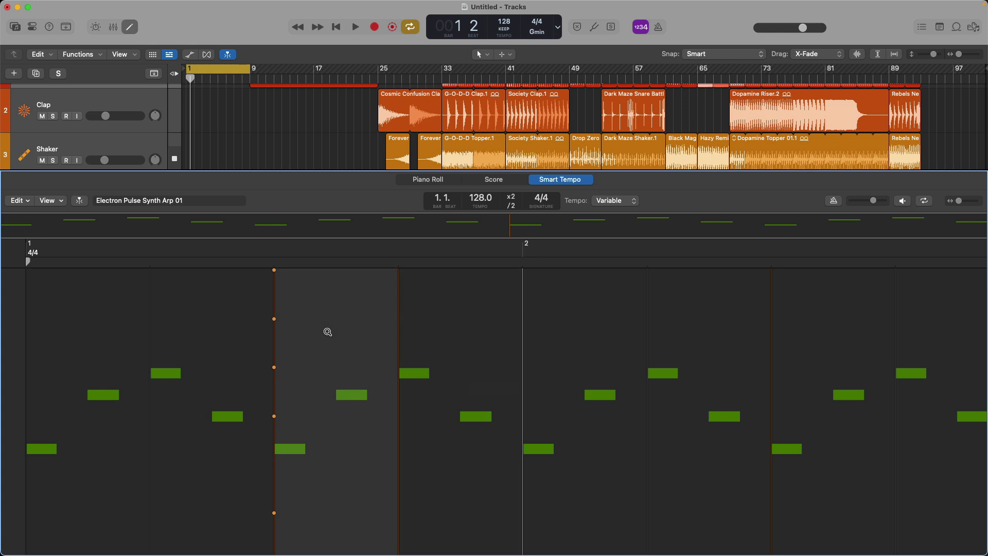
pyautogui.moveTo(357, 353); pyautogui.dragTo(445, 415)
pyautogui.click(437, 408)
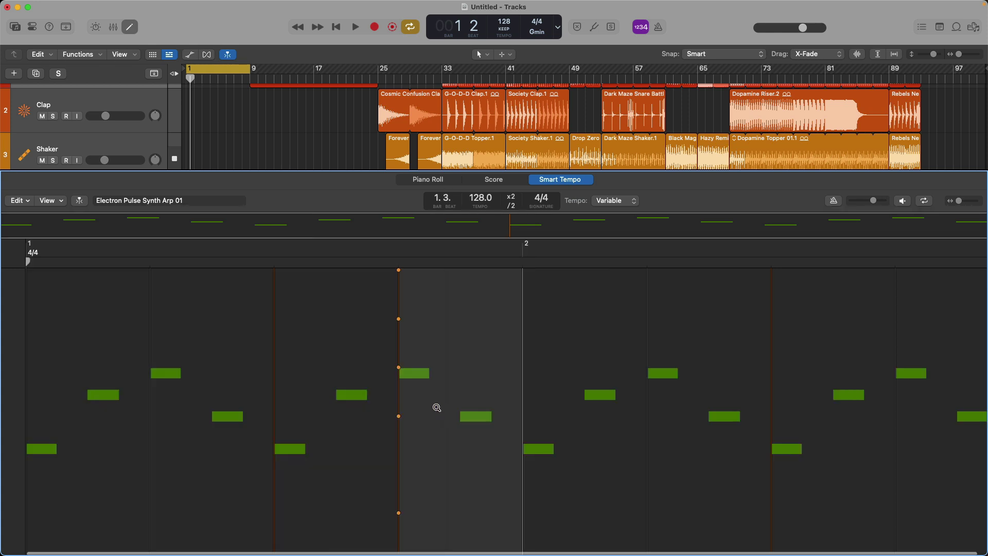
# Step: Close the lower editor and zoom to fit all 16 tracks, Kick through Sub Bass
pyautogui.press('e')
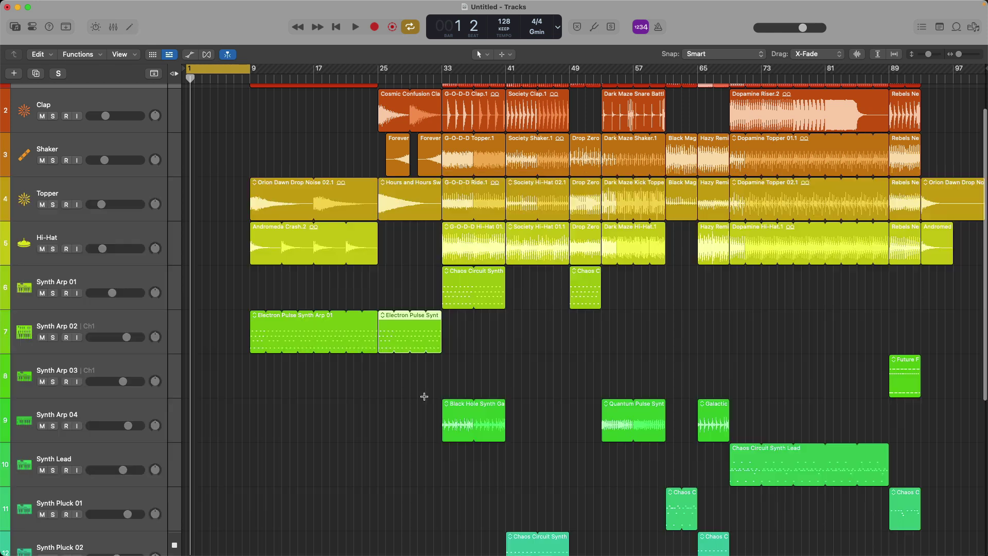
pyautogui.press('z')
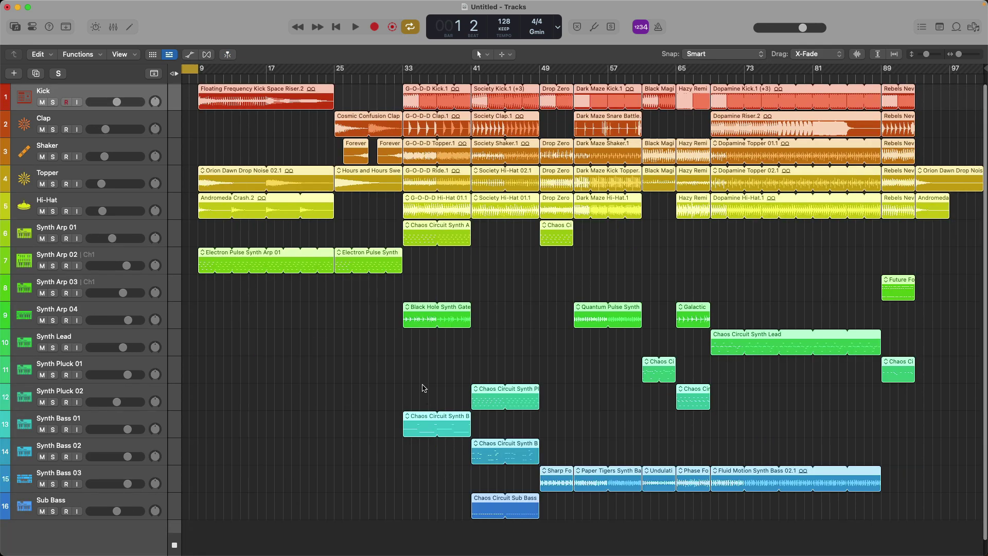